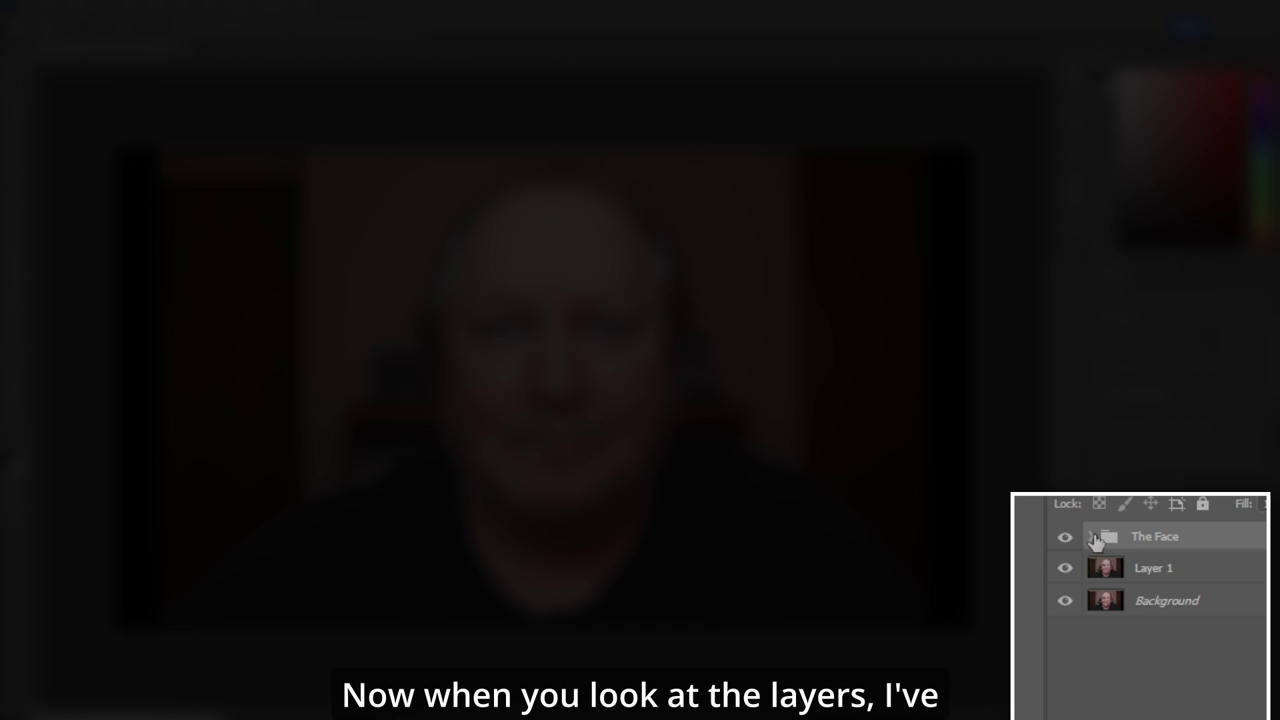
Expand The Face group, select its Wrinkles layer and choose the Remove tool.
{"action": "left_click", "coordinate": [1093, 537]}
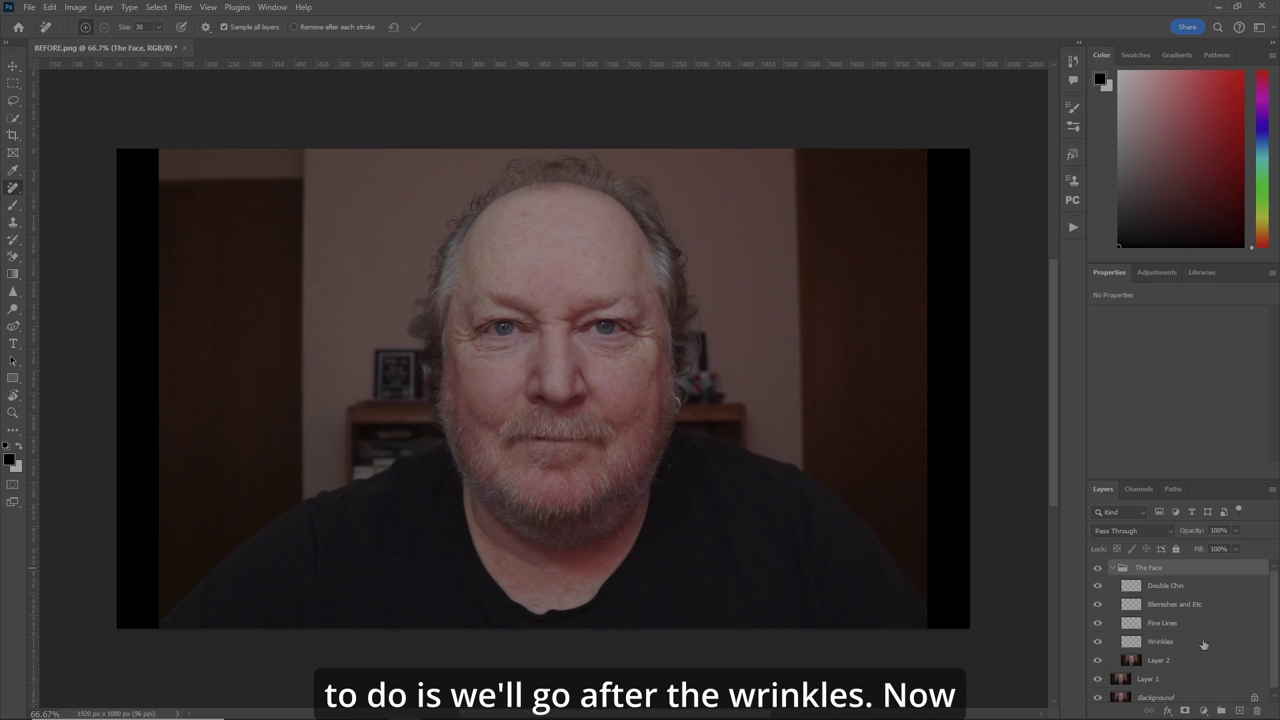
{"action": "left_click", "coordinate": [1200, 643]}
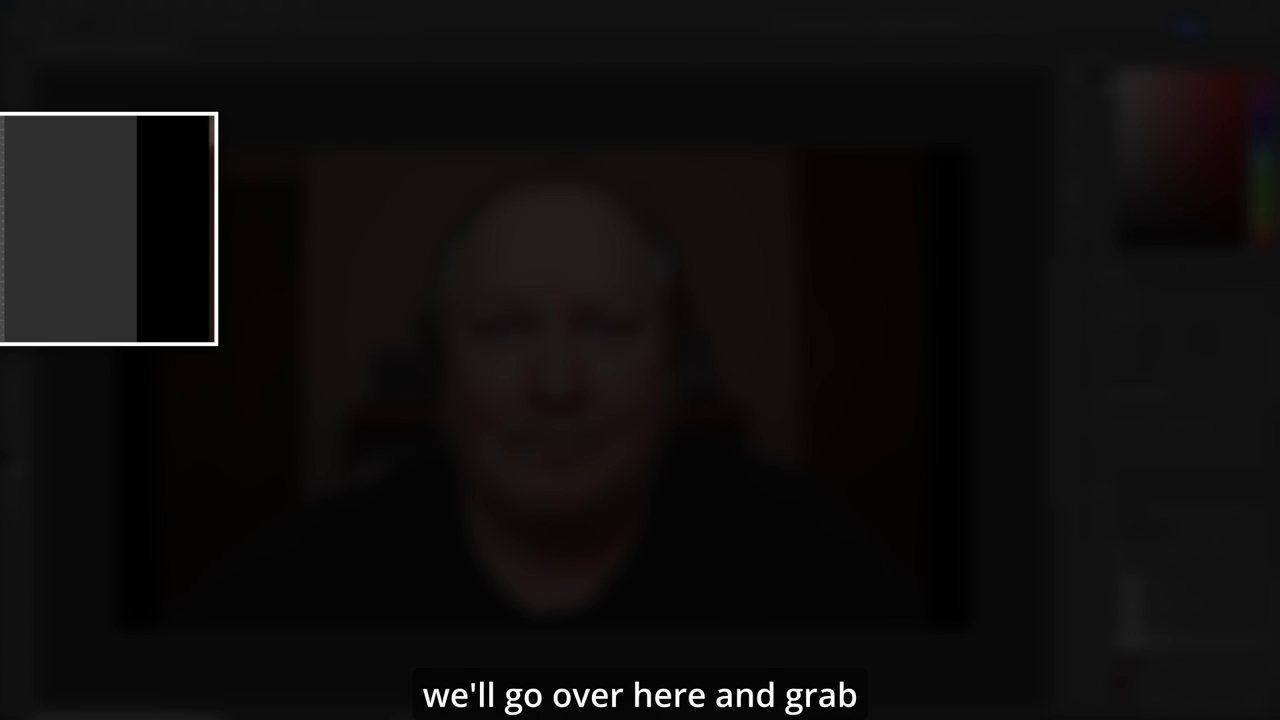
{"action": "right_click", "coordinate": [13, 187]}
{"action": "left_click", "coordinate": [52, 182]}
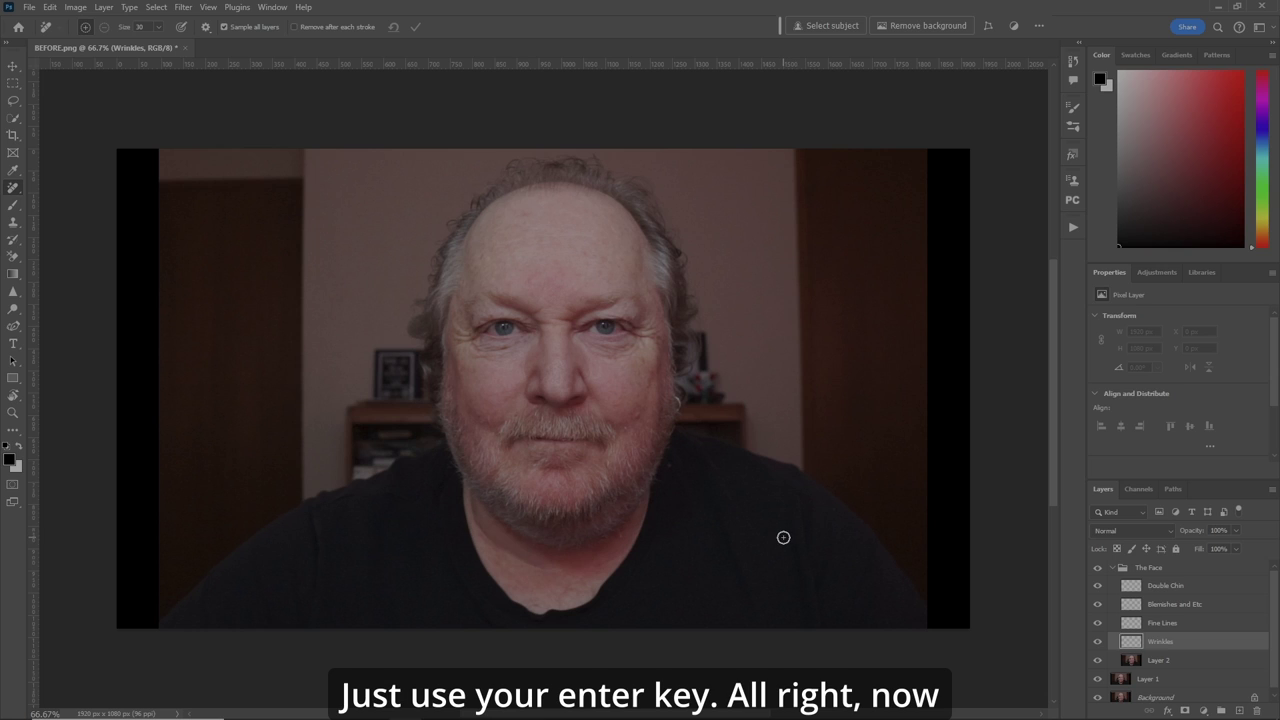
Remove the wrinkles under both eyes and at their outer corners with the Remove tool at size 30.
{"action": "key", "text": "ctrl+plus"}
{"action": "key", "text": "ctrl+plus"}
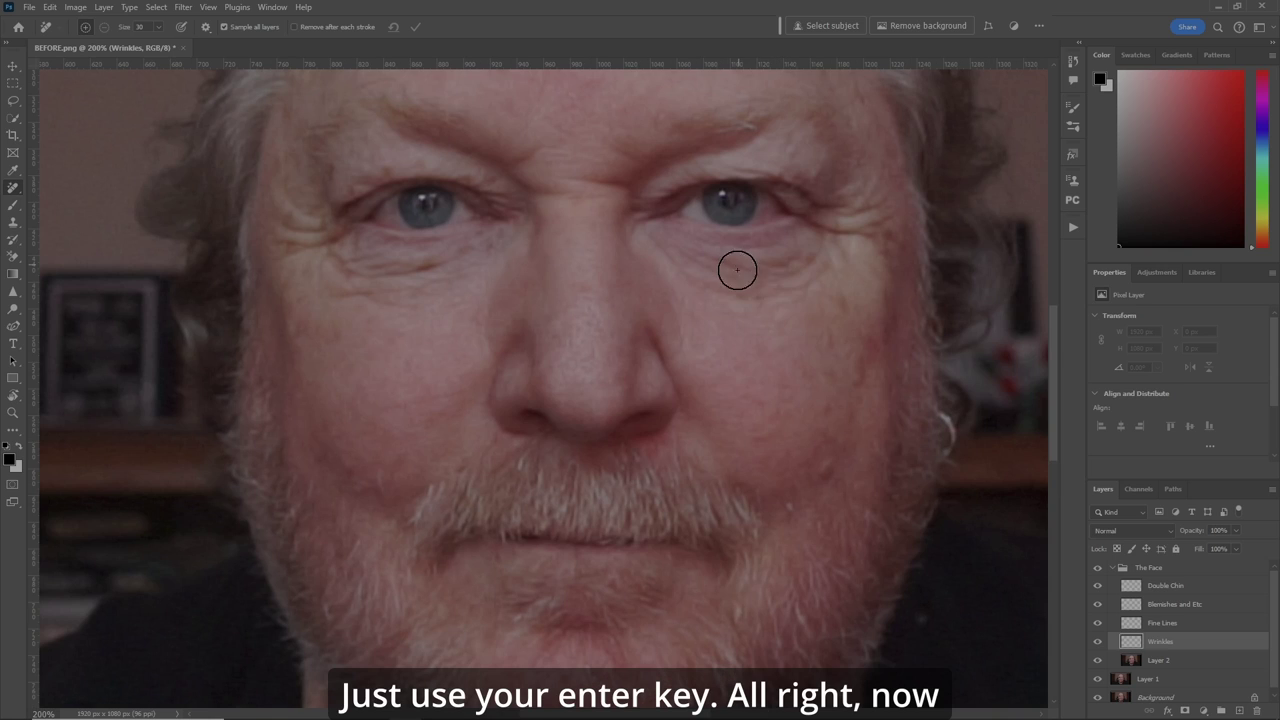
{"action": "mouse_move", "coordinate": [817, 251]}
{"action": "left_mouse_down"}
{"action": "mouse_move", "coordinate": [740, 283]}
{"action": "mouse_move", "coordinate": [670, 242]}
{"action": "mouse_move", "coordinate": [721, 262]}
{"action": "mouse_move", "coordinate": [782, 262]}
{"action": "left_mouse_up"}
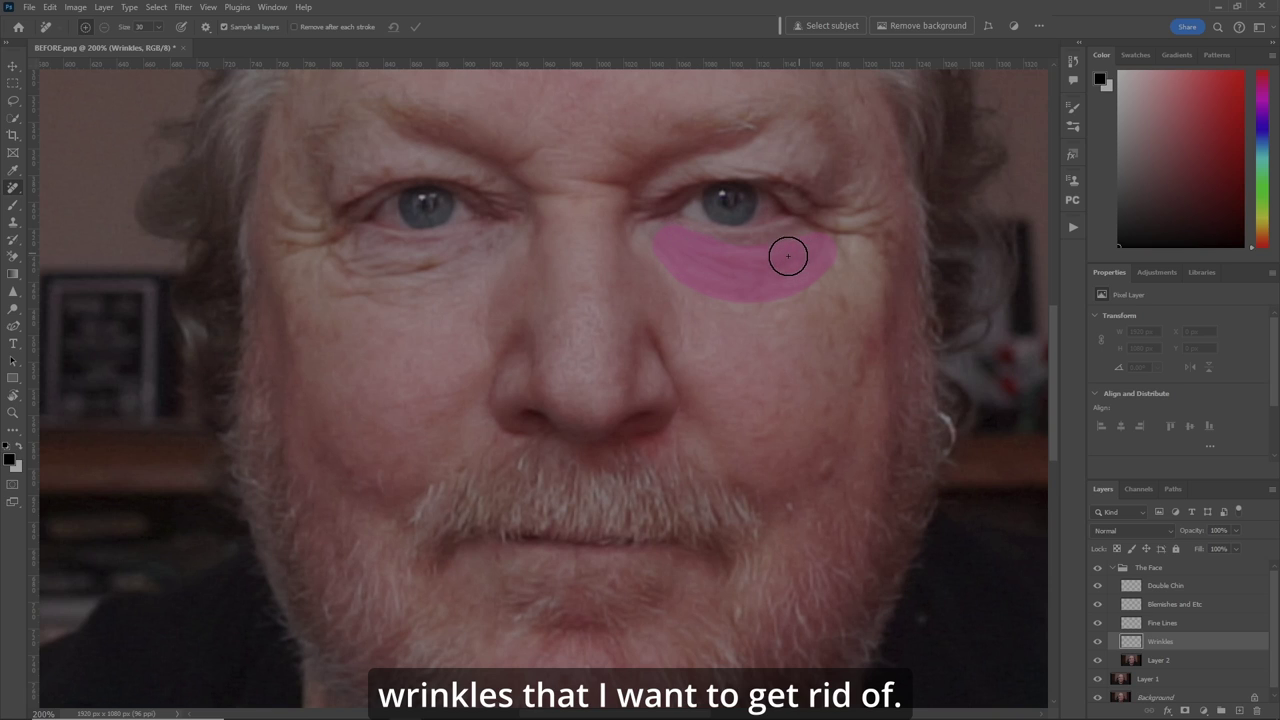
{"action": "key", "text": "ctrl+z"}
{"action": "mouse_move", "coordinate": [666, 247]}
{"action": "left_mouse_down"}
{"action": "mouse_move", "coordinate": [751, 265]}
{"action": "mouse_move", "coordinate": [805, 256]}
{"action": "mouse_move", "coordinate": [831, 219]}
{"action": "mouse_move", "coordinate": [886, 223]}
{"action": "mouse_move", "coordinate": [878, 212]}
{"action": "mouse_move", "coordinate": [857, 229]}
{"action": "mouse_move", "coordinate": [900, 214]}
{"action": "left_mouse_up"}
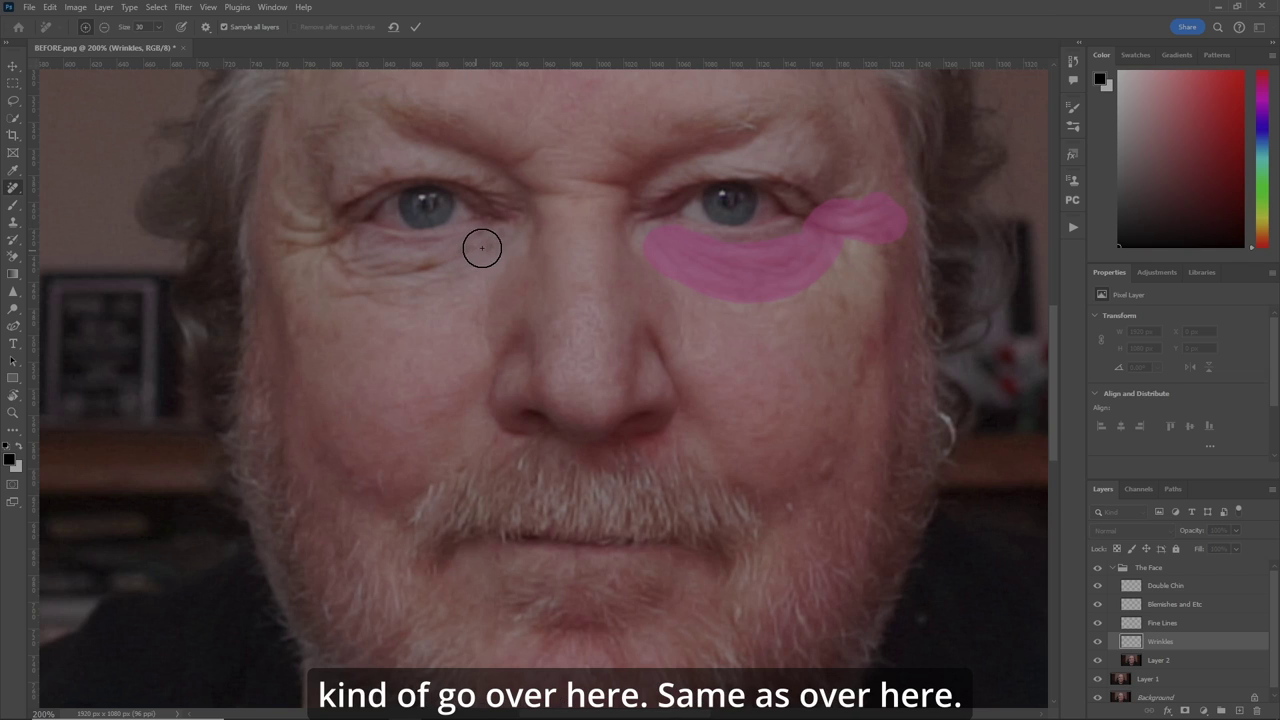
{"action": "mouse_move", "coordinate": [480, 249]}
{"action": "left_mouse_down"}
{"action": "mouse_move", "coordinate": [443, 263]}
{"action": "mouse_move", "coordinate": [355, 248]}
{"action": "mouse_move", "coordinate": [434, 266]}
{"action": "mouse_move", "coordinate": [348, 271]}
{"action": "mouse_move", "coordinate": [400, 286]}
{"action": "mouse_move", "coordinate": [349, 269]}
{"action": "mouse_move", "coordinate": [294, 222]}
{"action": "mouse_move", "coordinate": [292, 202]}
{"action": "left_mouse_up"}
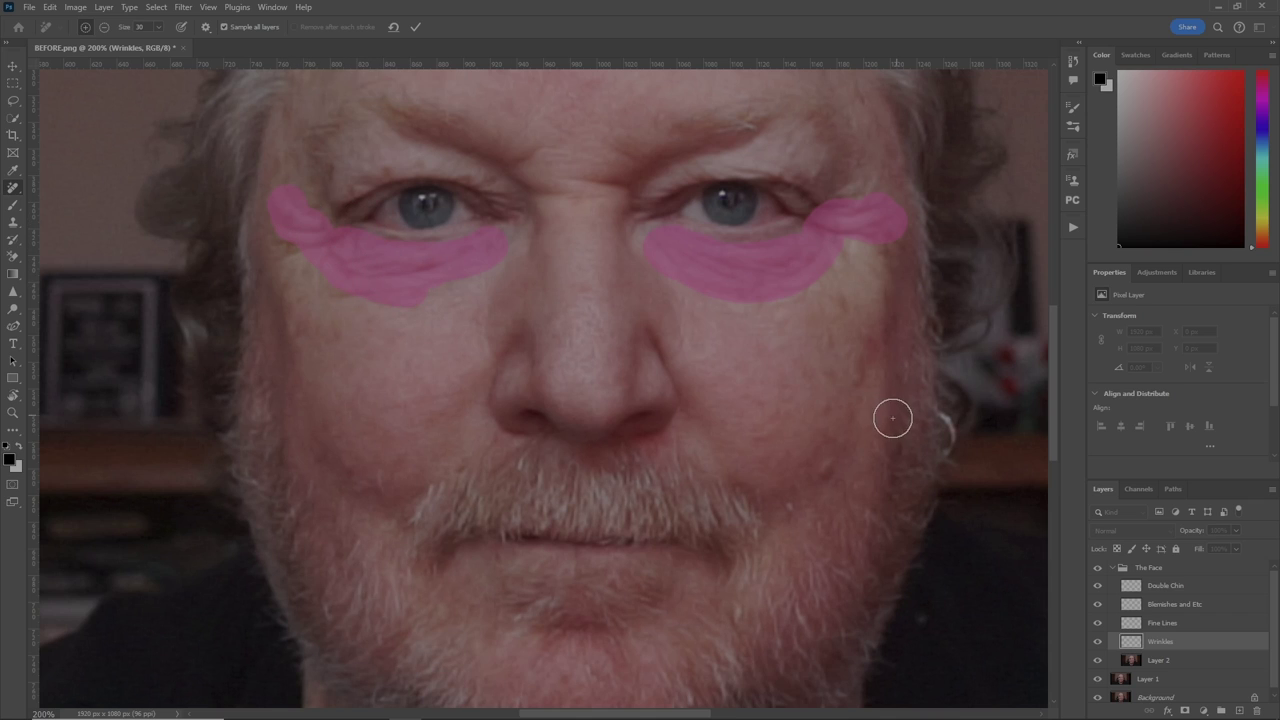
{"action": "mouse_move", "coordinate": [380, 314]}
{"action": "left_mouse_down"}
{"action": "mouse_move", "coordinate": [380, 277]}
{"action": "mouse_move", "coordinate": [354, 280]}
{"action": "mouse_move", "coordinate": [424, 289]}
{"action": "left_mouse_up"}
{"action": "key", "text": "Return"}
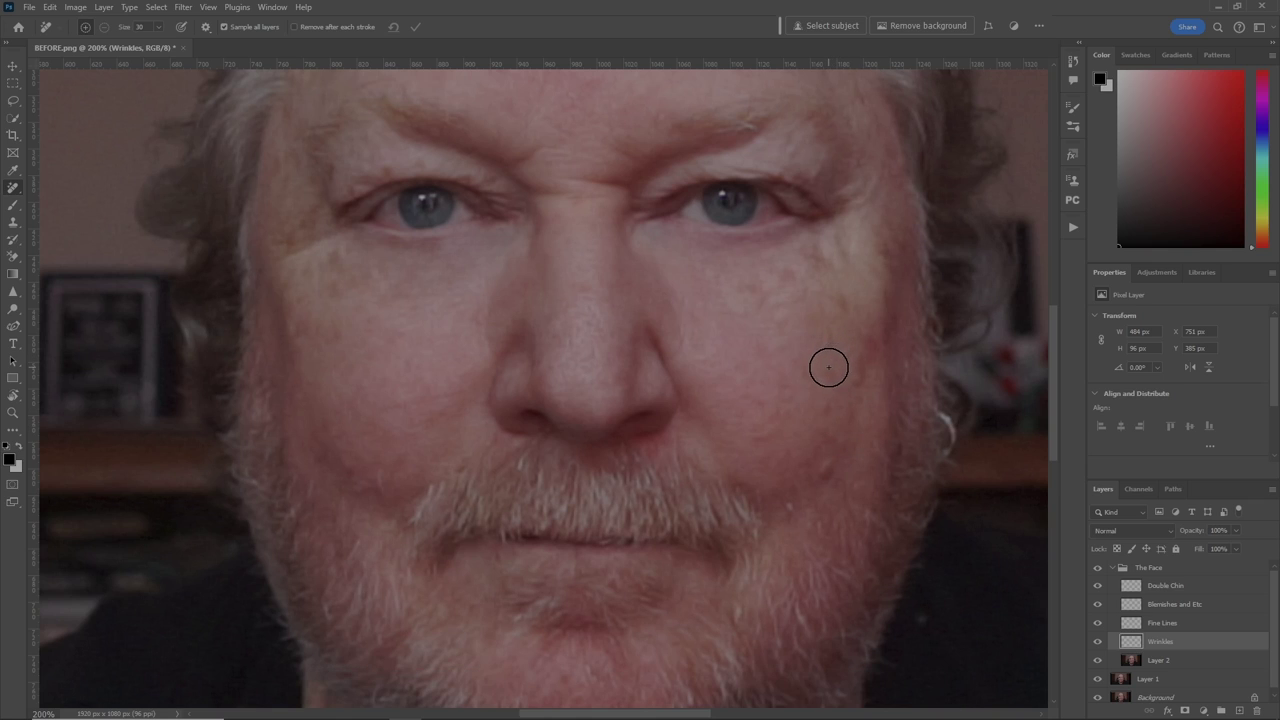
Remove the remaining crease beside the outer corner of the eye on the image's left side.
{"action": "key", "text": "ctrl+0"}
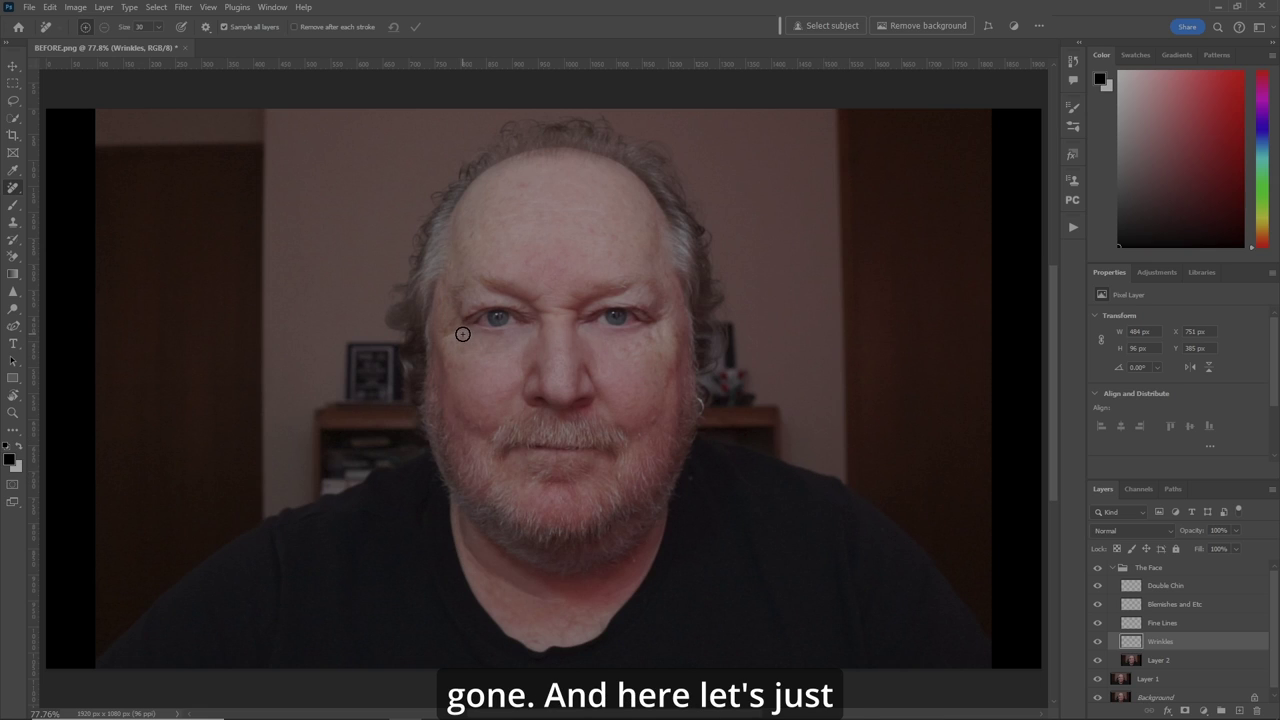
{"action": "left_click_drag", "start_coordinate": [444, 338], "coordinate": [466, 346]}
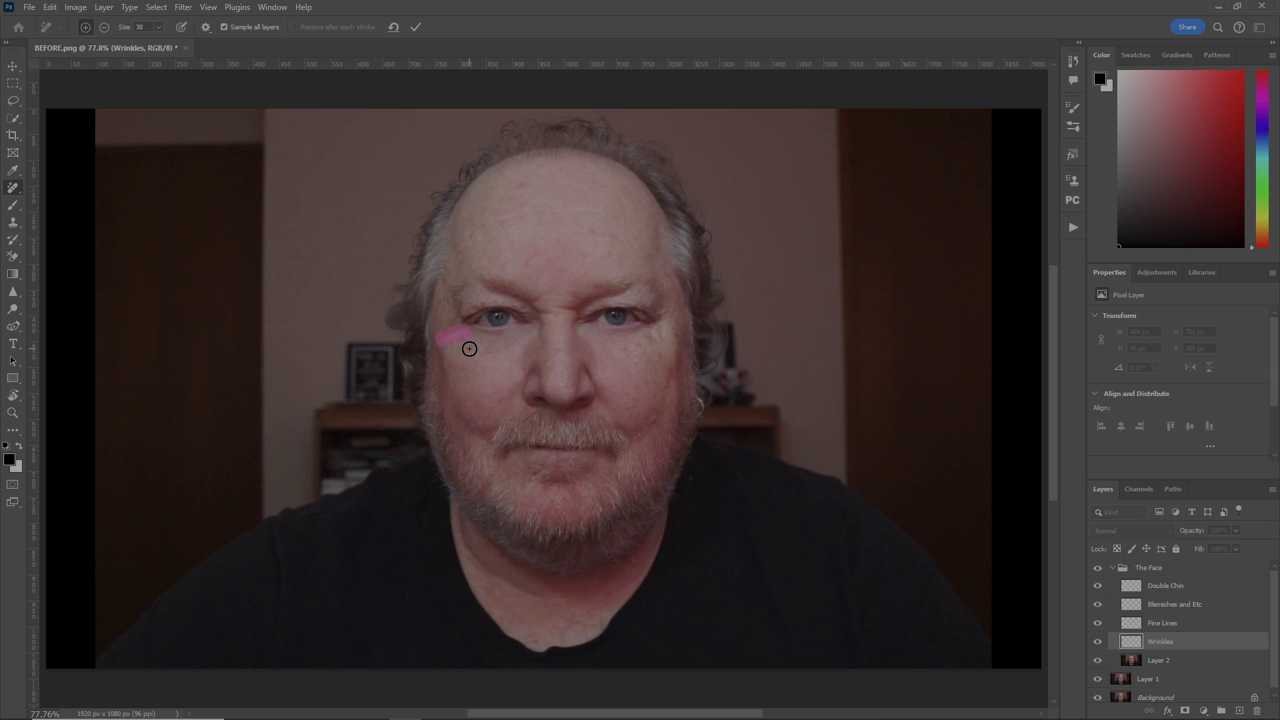
{"action": "key", "text": "Return"}
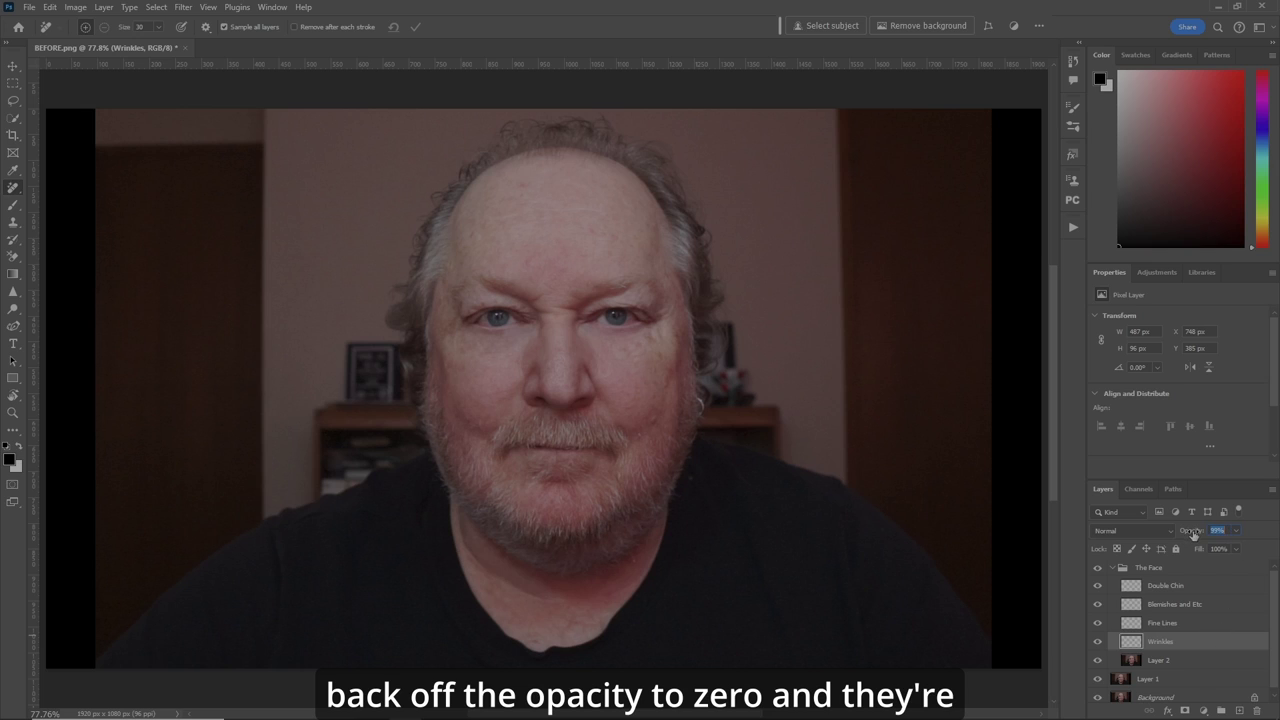
Set the Wrinkles layer's opacity to 85%.
{"action": "key", "text": "Return"}
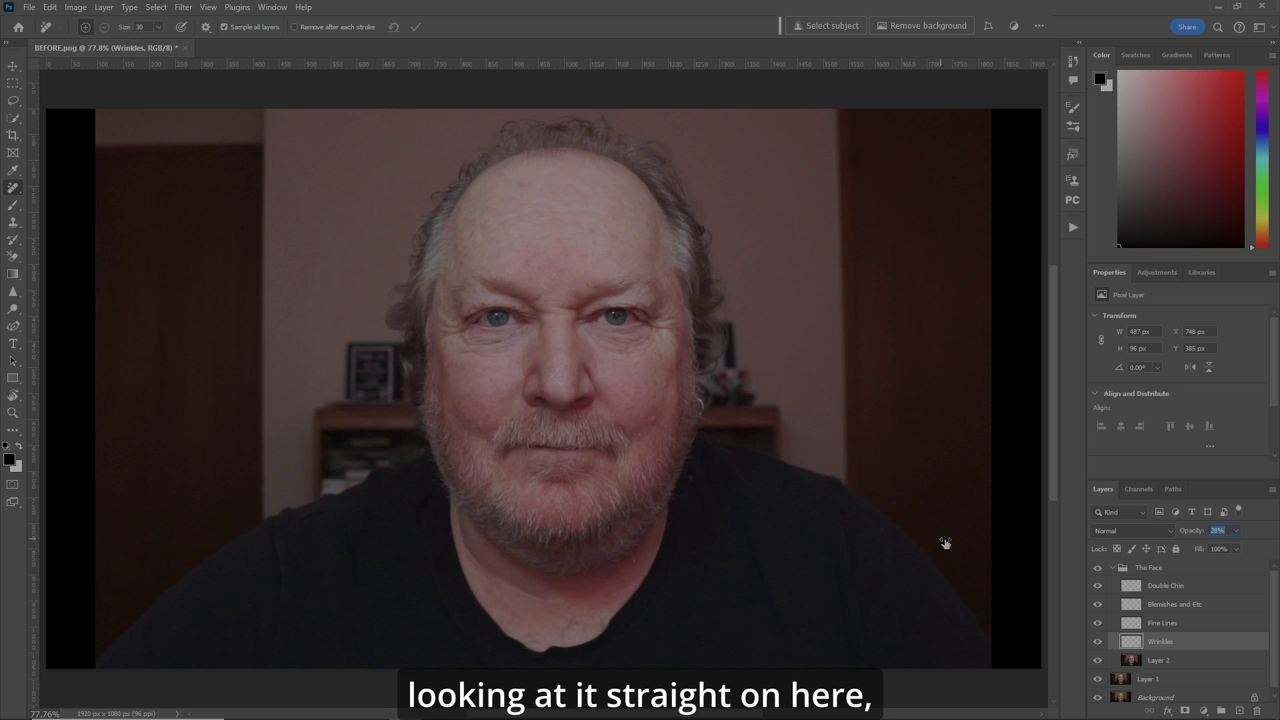
{"action": "type", "text": "50"}
{"action": "key", "text": "Return"}
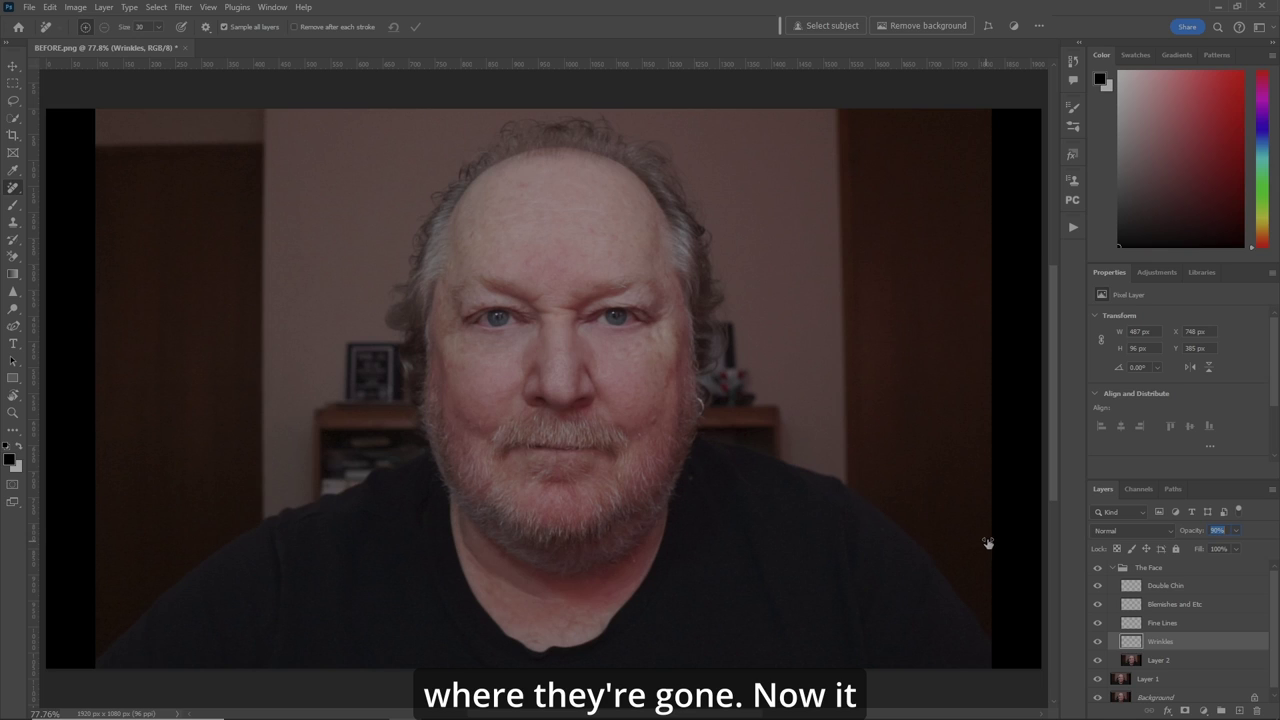
{"action": "left_click", "coordinate": [988, 542]}
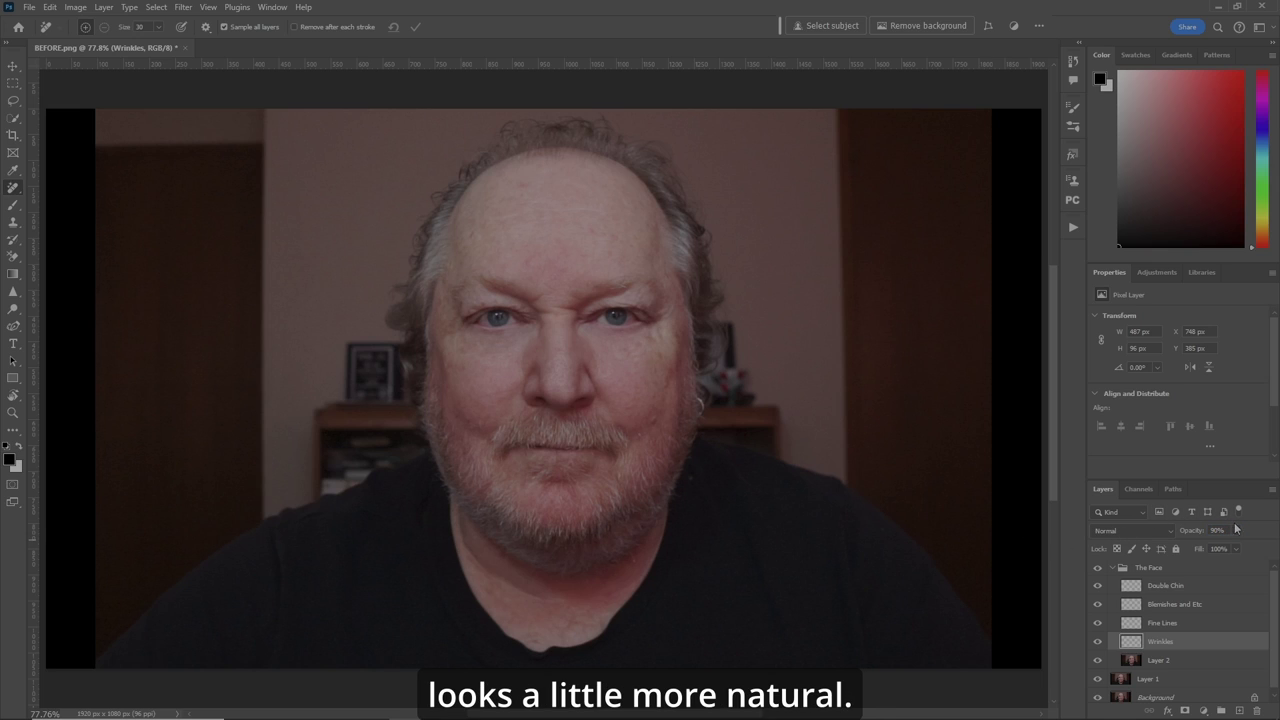
{"action": "type", "text": "85"}
{"action": "key", "text": "Return"}
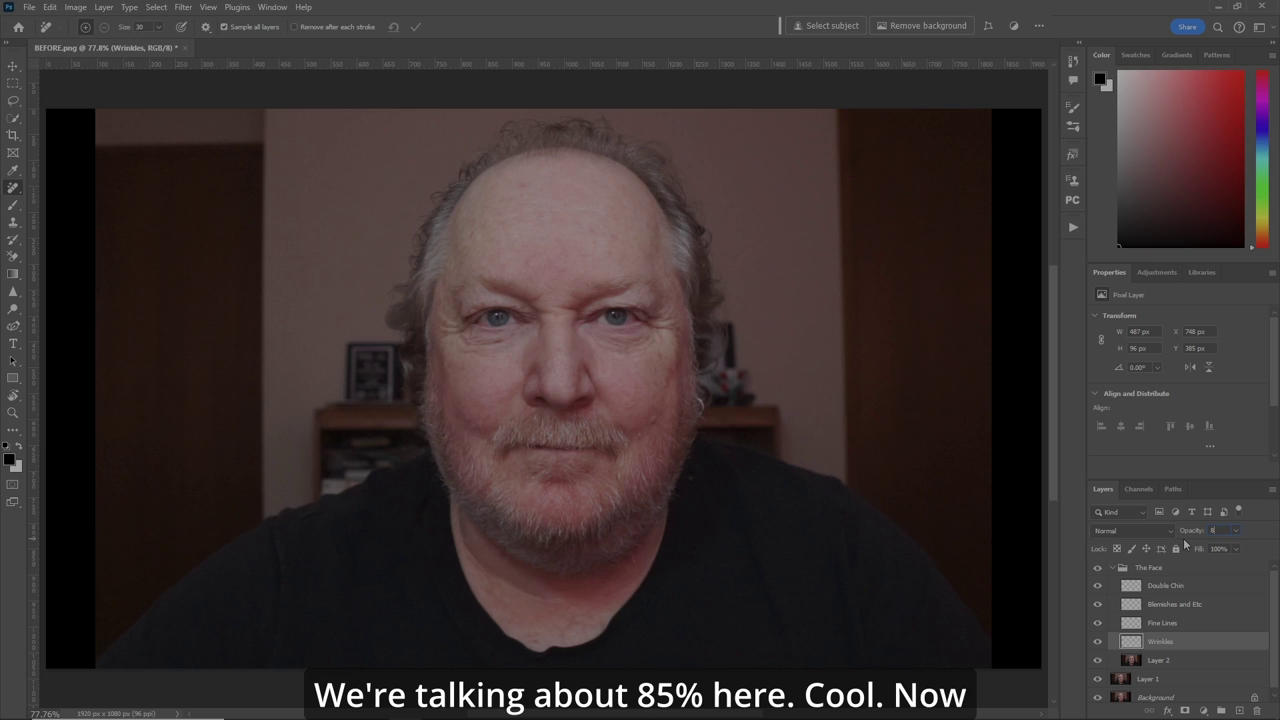
Move the Fine Lines layer above Blemishes and Etc and reduce the Remove tool's brush size to 20.
{"action": "left_click", "coordinate": [1218, 625]}
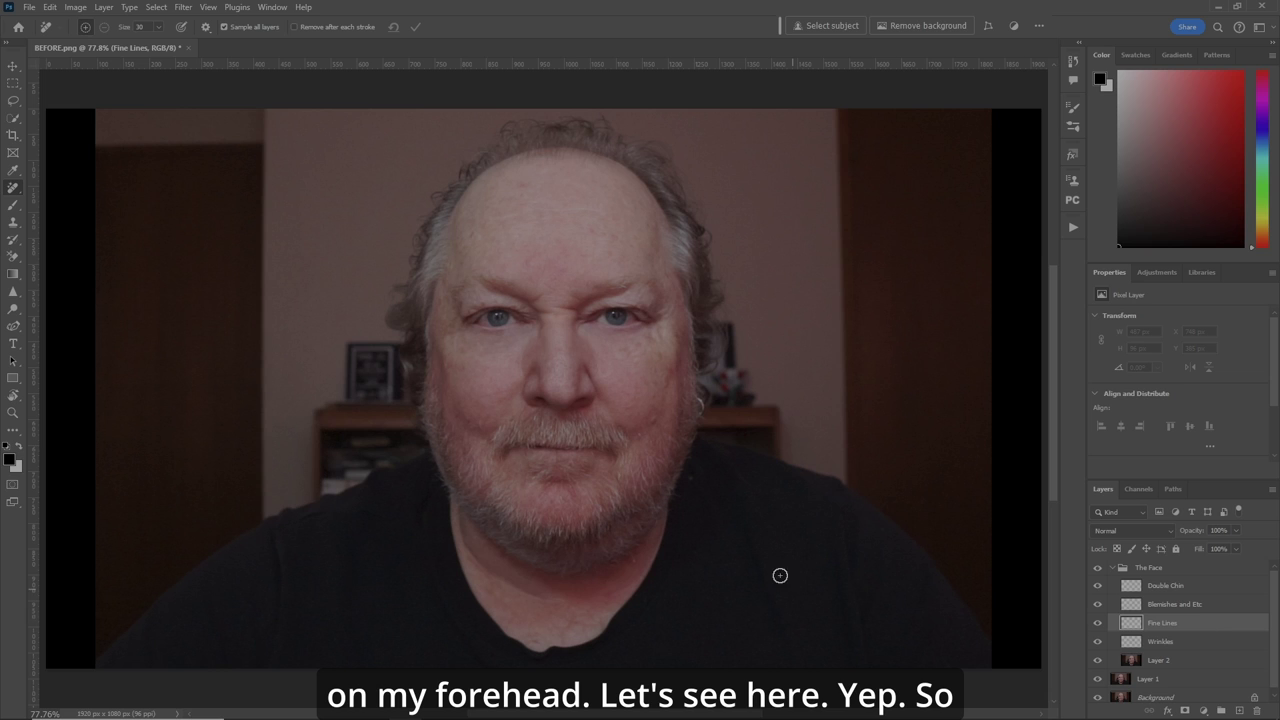
{"action": "key", "text": "ctrl+bracketright"}
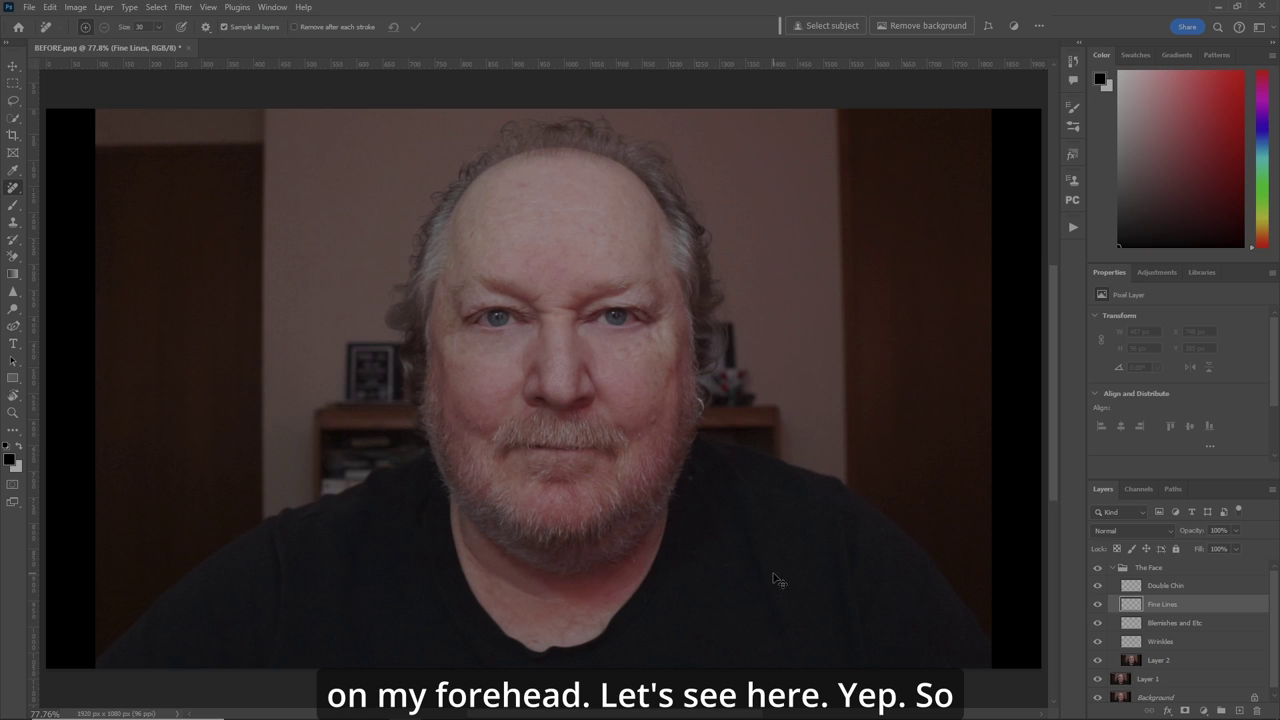
{"action": "key", "text": "ctrl+plus"}
{"action": "key", "text": "ctrl+plus"}
{"action": "key", "text": "ctrl+plus"}
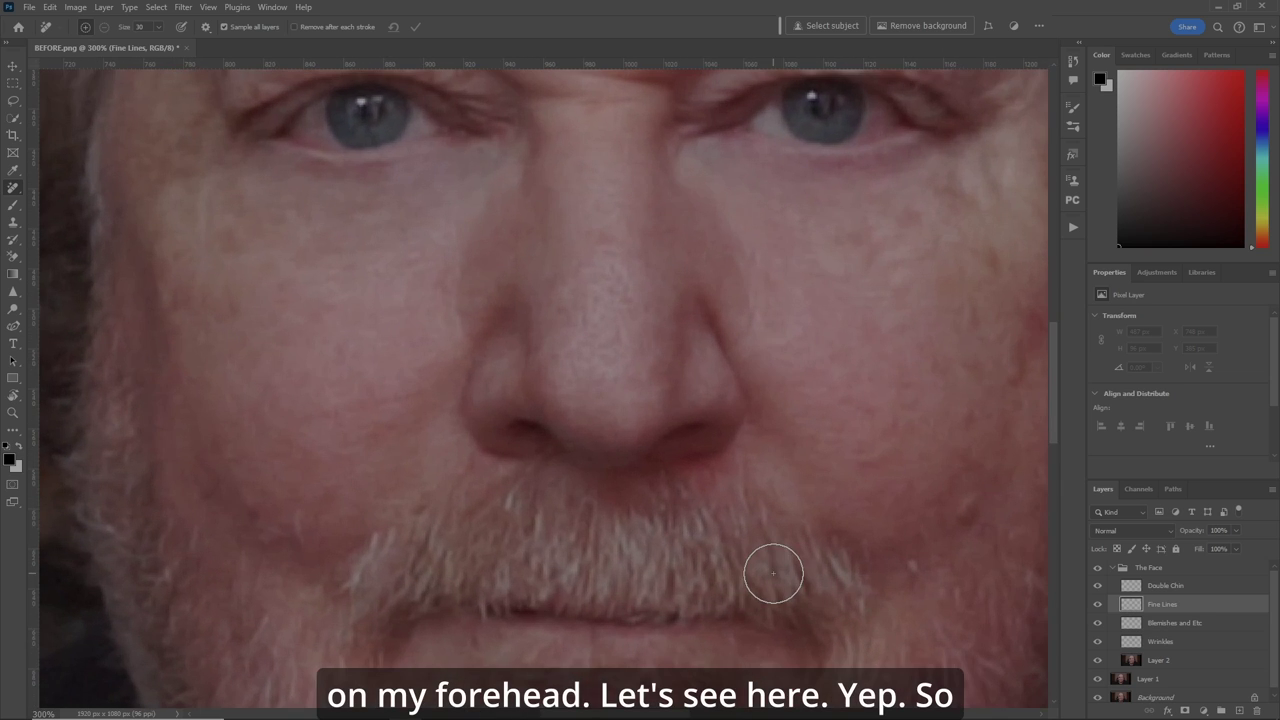
{"action": "scroll", "coordinate": [514, 380], "scroll_direction": "up", "scroll_amount": 10}
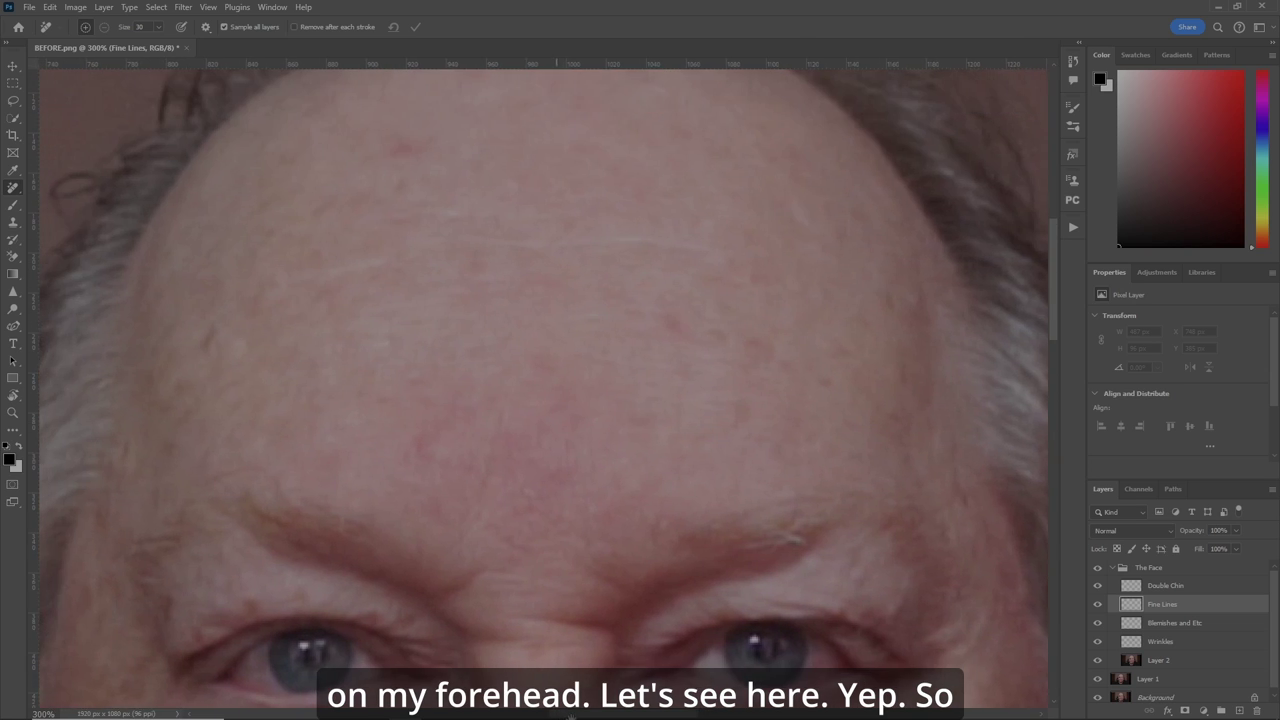
{"action": "scroll", "coordinate": [543, 389], "scroll_direction": "down", "scroll_amount": 1}
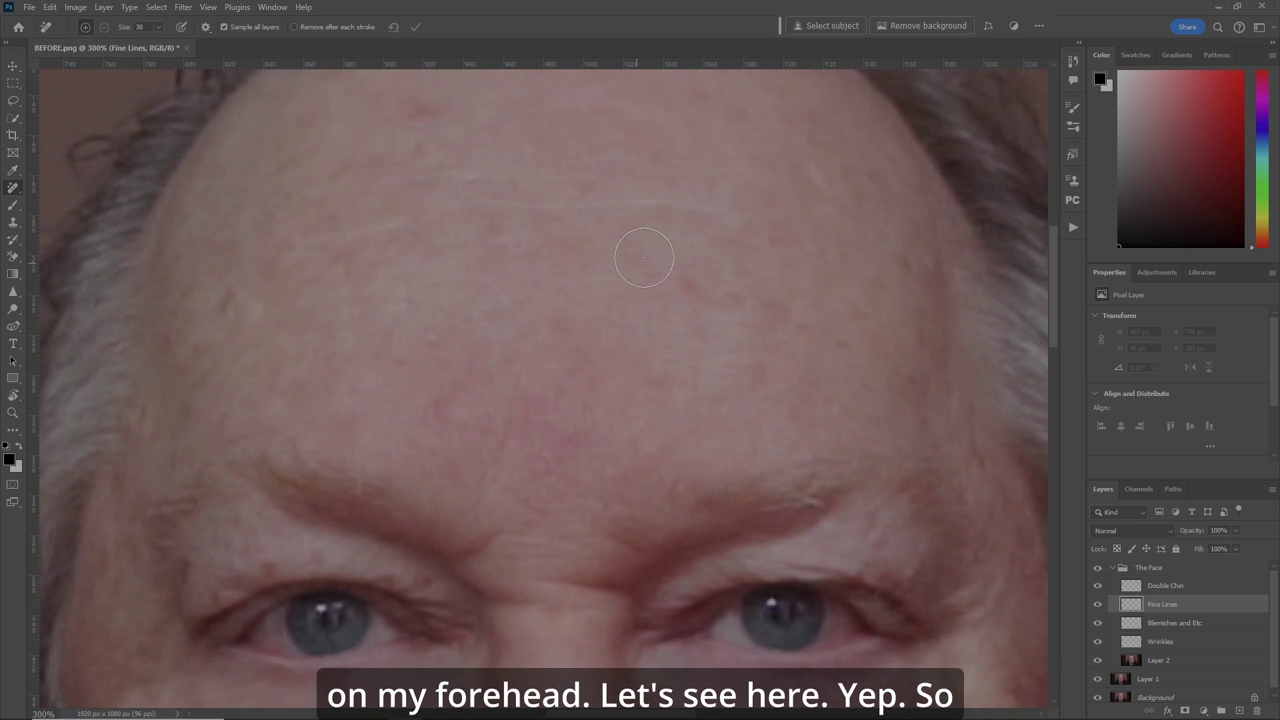
{"action": "key", "text": "bracketleft"}
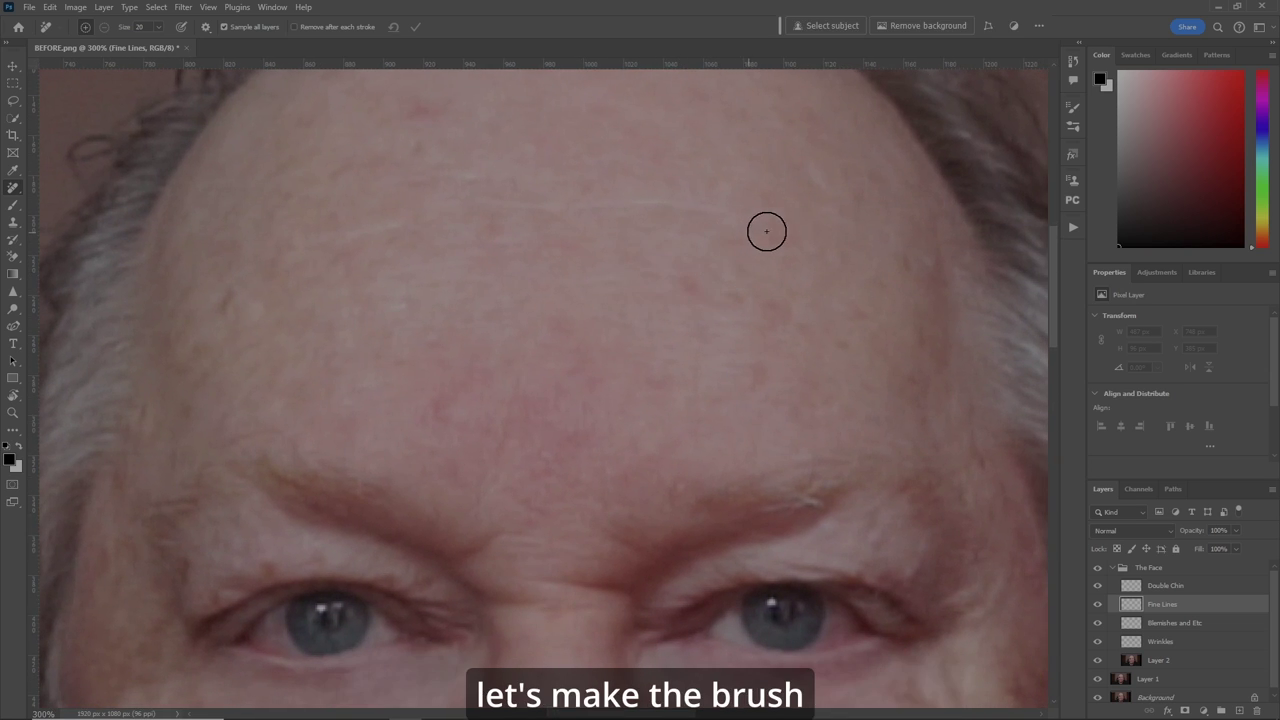
Paint over the horizontal fine lines across the forehead and the two short lines above the brows.
{"action": "mouse_move", "coordinate": [718, 208]}
{"action": "left_mouse_down"}
{"action": "mouse_move", "coordinate": [493, 200]}
{"action": "mouse_move", "coordinate": [429, 172]}
{"action": "left_mouse_up"}
{"action": "left_click_drag", "start_coordinate": [306, 254], "coordinate": [428, 218]}
{"action": "left_click_drag", "start_coordinate": [385, 280], "coordinate": [702, 274]}
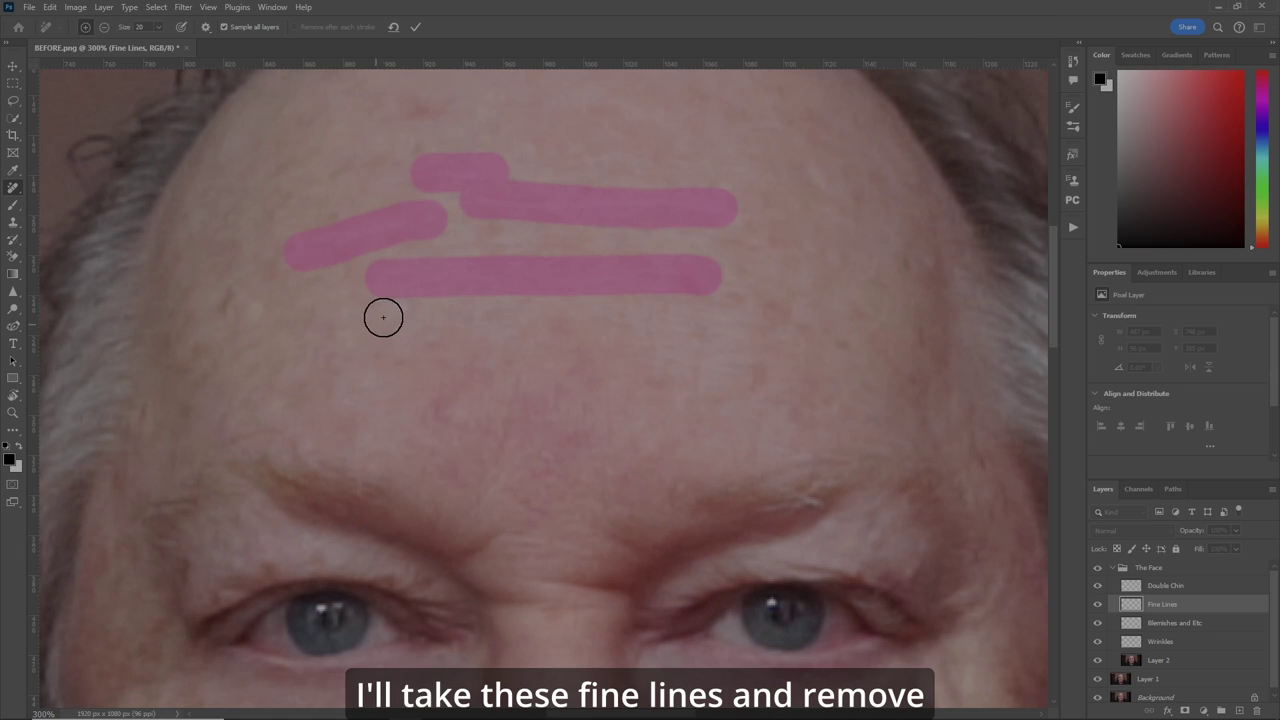
{"action": "left_click_drag", "start_coordinate": [383, 316], "coordinate": [430, 318]}
{"action": "left_click_drag", "start_coordinate": [730, 380], "coordinate": [737, 369]}
{"action": "left_click_drag", "start_coordinate": [620, 341], "coordinate": [771, 331]}
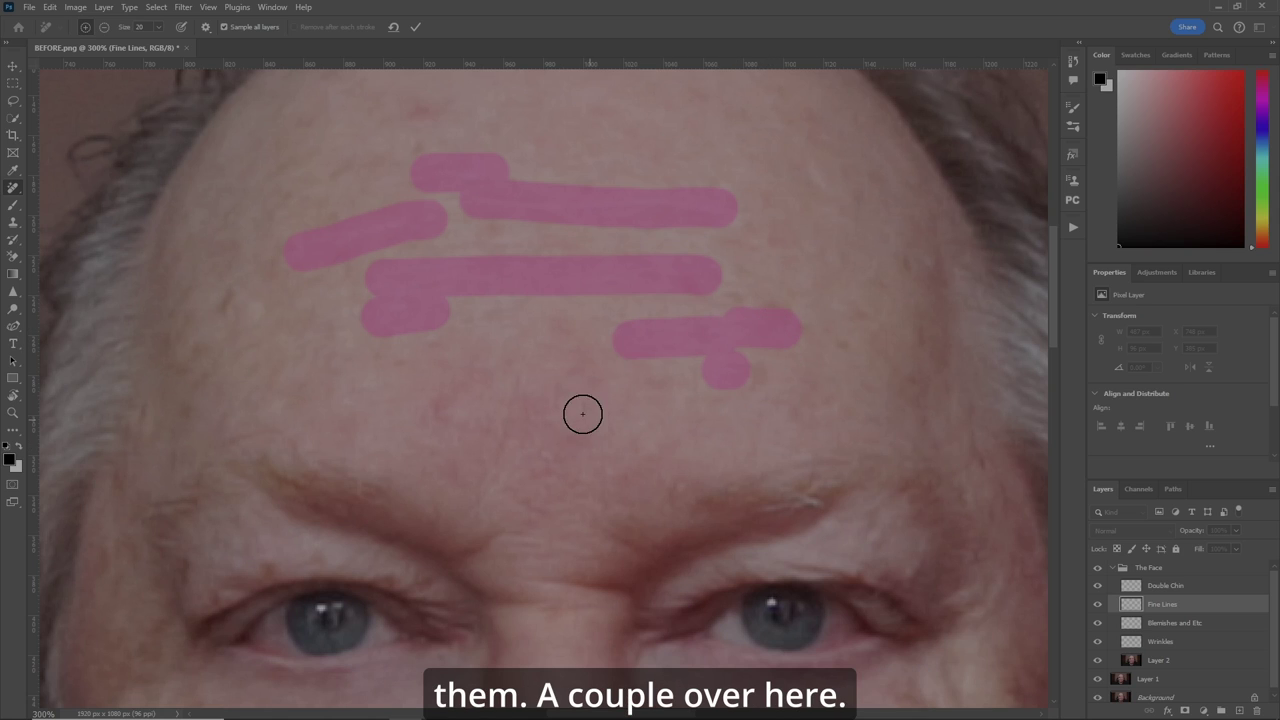
{"action": "left_click_drag", "start_coordinate": [591, 403], "coordinate": [578, 431]}
{"action": "left_click_drag", "start_coordinate": [527, 381], "coordinate": [487, 429]}
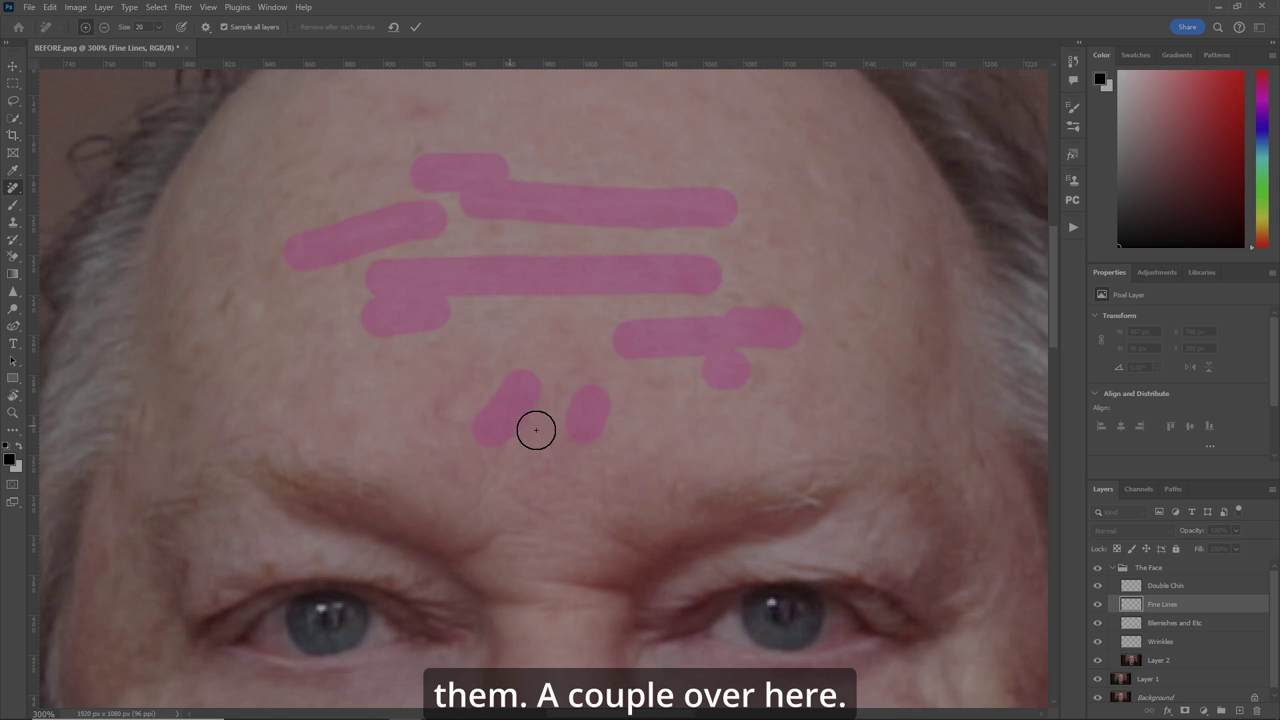
Paint over the lines on the image's left cheek and beside both sides of the nose, and apply the removal.
{"action": "left_click_drag", "start_coordinate": [1050, 327], "coordinate": [1060, 417]}
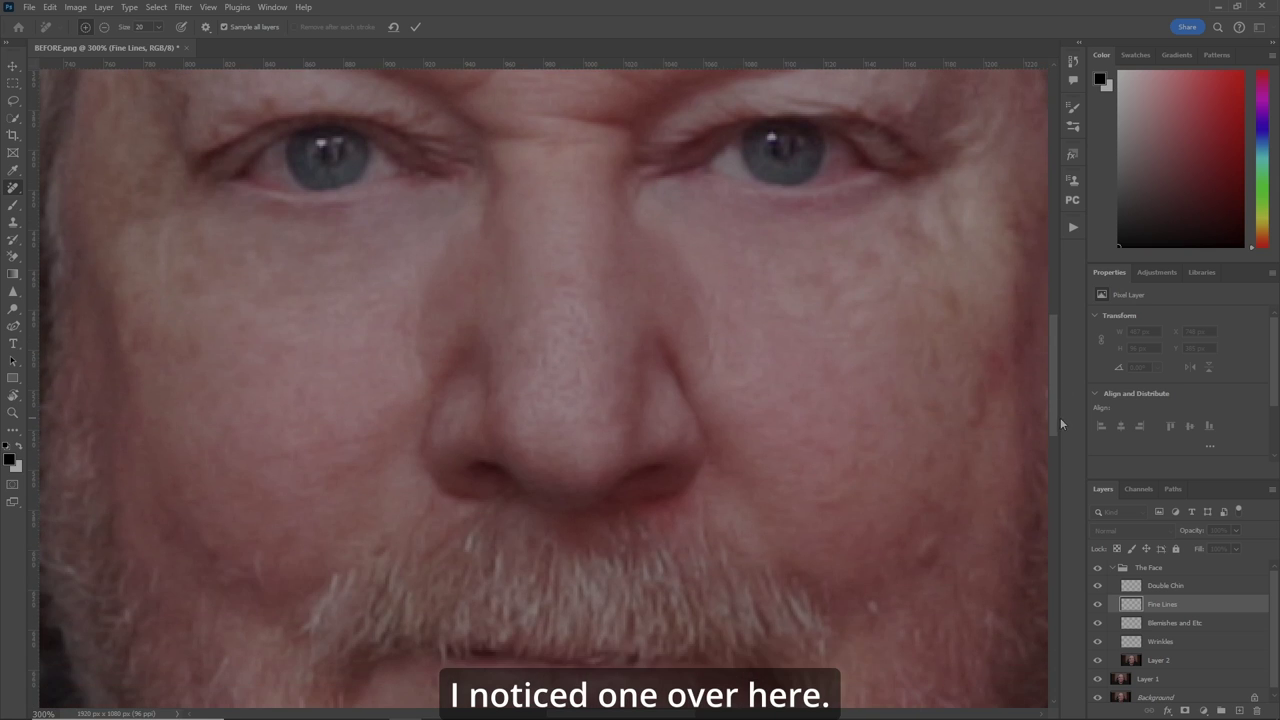
{"action": "left_click_drag", "start_coordinate": [152, 275], "coordinate": [174, 205]}
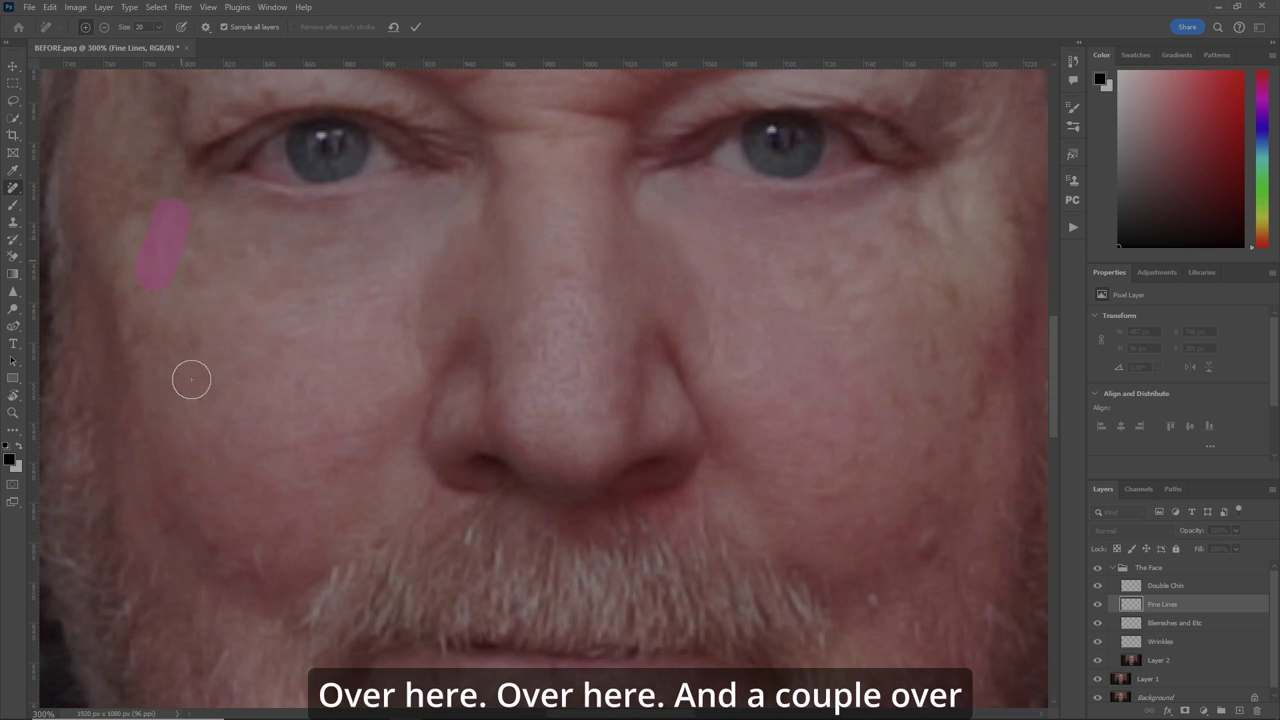
{"action": "left_click_drag", "start_coordinate": [280, 574], "coordinate": [266, 543]}
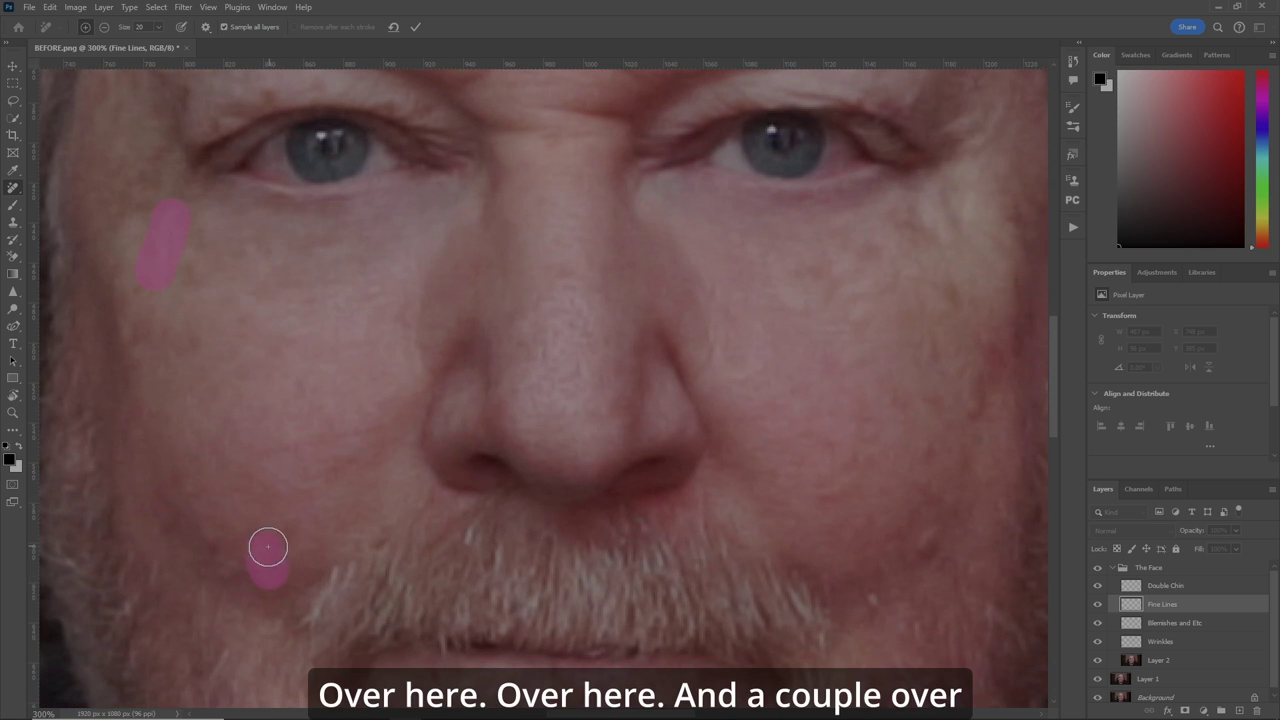
{"action": "left_click_drag", "start_coordinate": [703, 365], "coordinate": [724, 293]}
{"action": "mouse_move", "coordinate": [417, 294]}
{"action": "left_mouse_down"}
{"action": "mouse_move", "coordinate": [409, 334]}
{"action": "mouse_move", "coordinate": [426, 388]}
{"action": "left_mouse_up"}
{"action": "key", "text": "ctrl+0"}
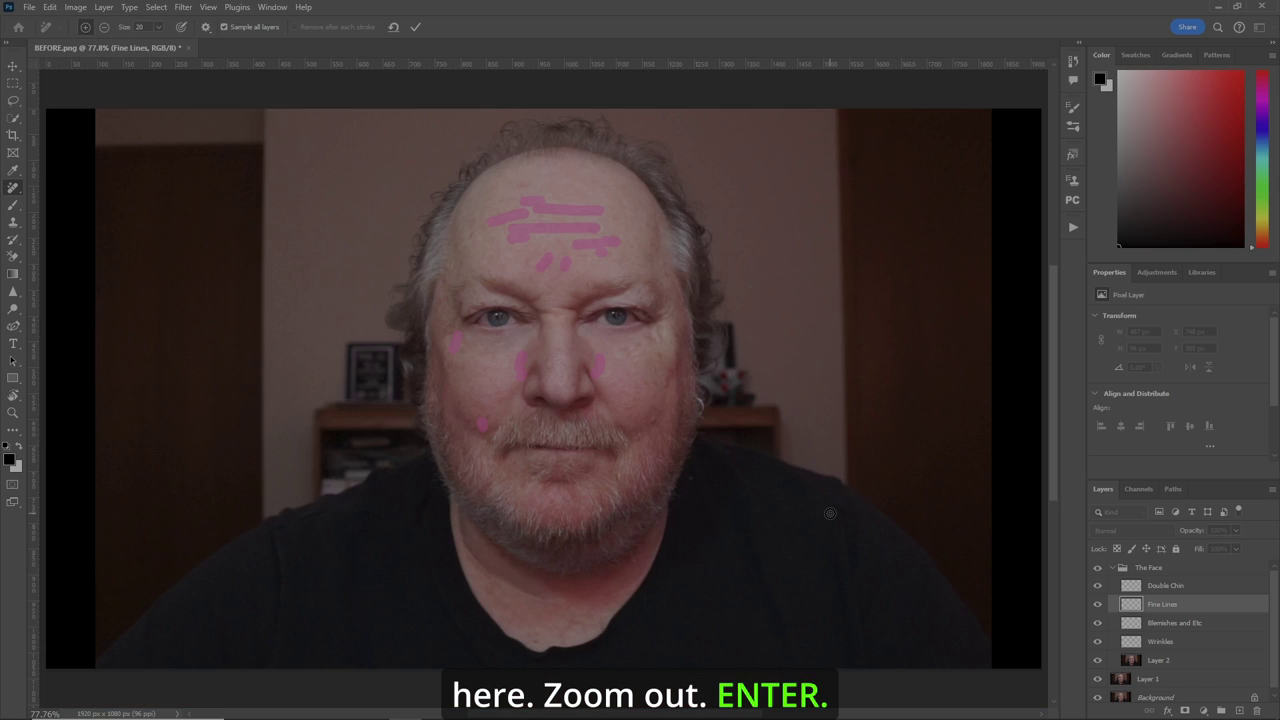
{"action": "key", "text": "Return"}
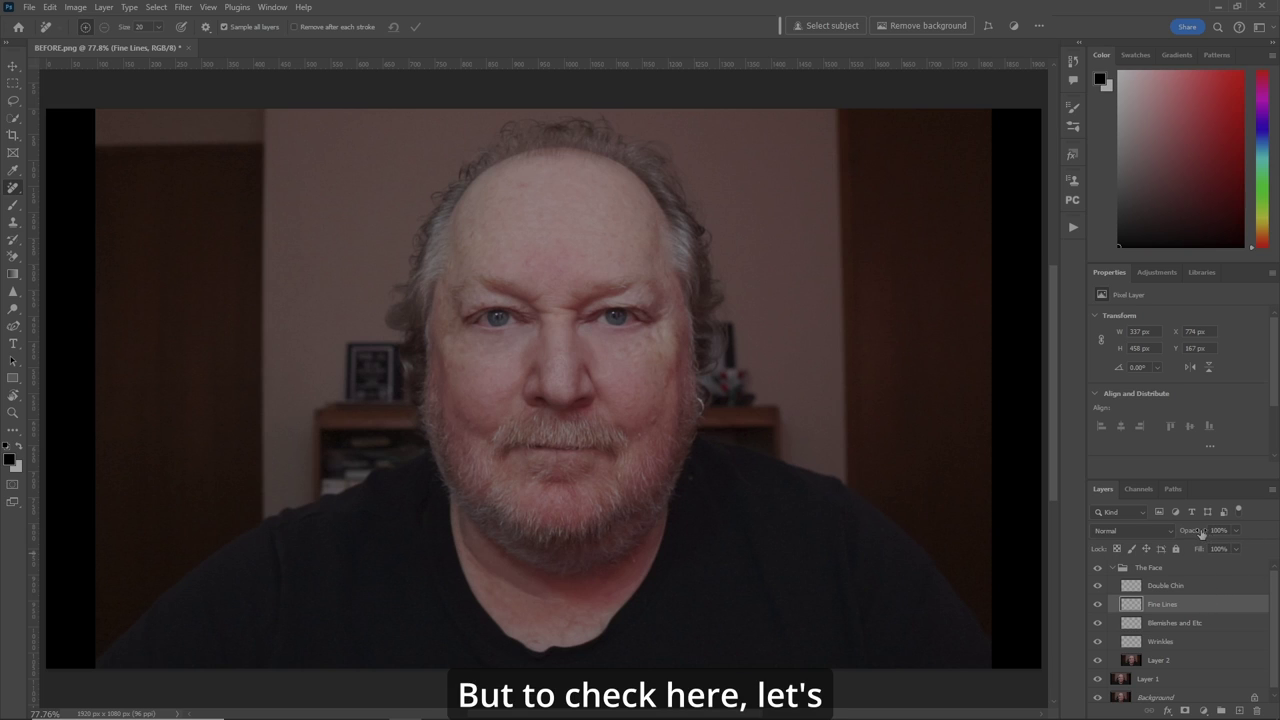
Set the Fine Lines layer's opacity to 90%.
{"action": "type", "text": "12"}
{"action": "key", "text": "Return"}
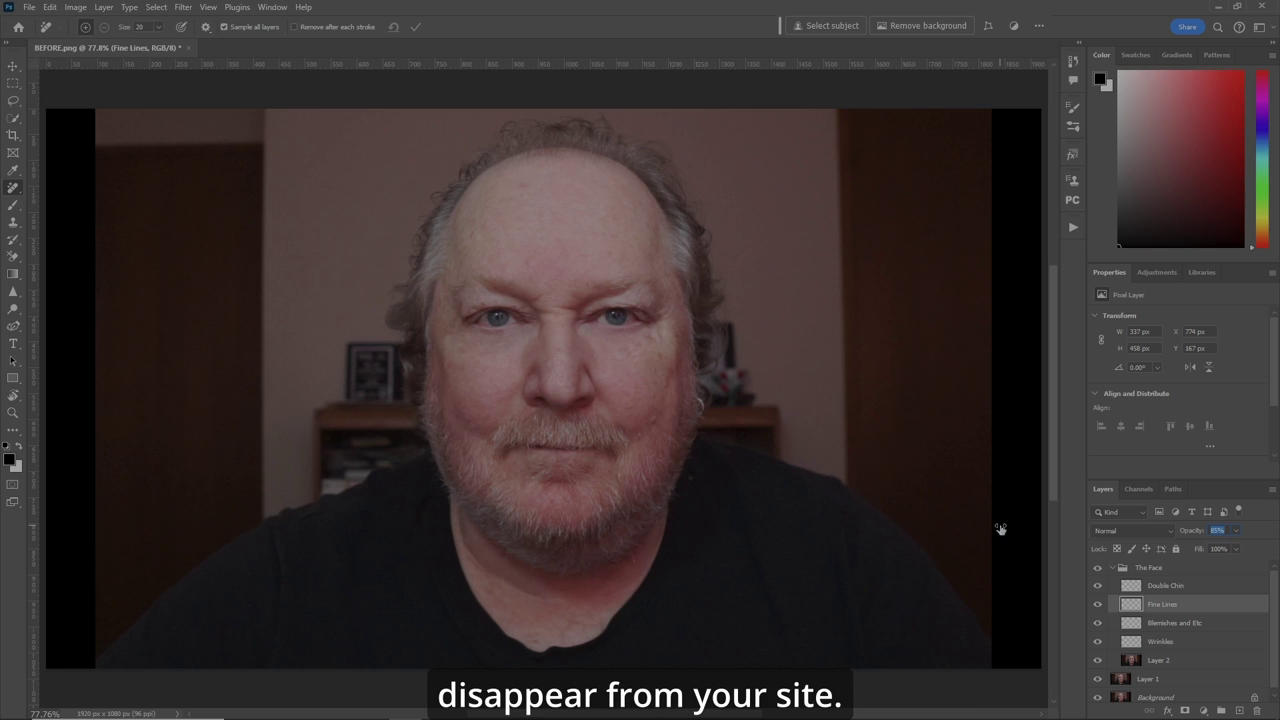
{"action": "key", "text": "Return"}
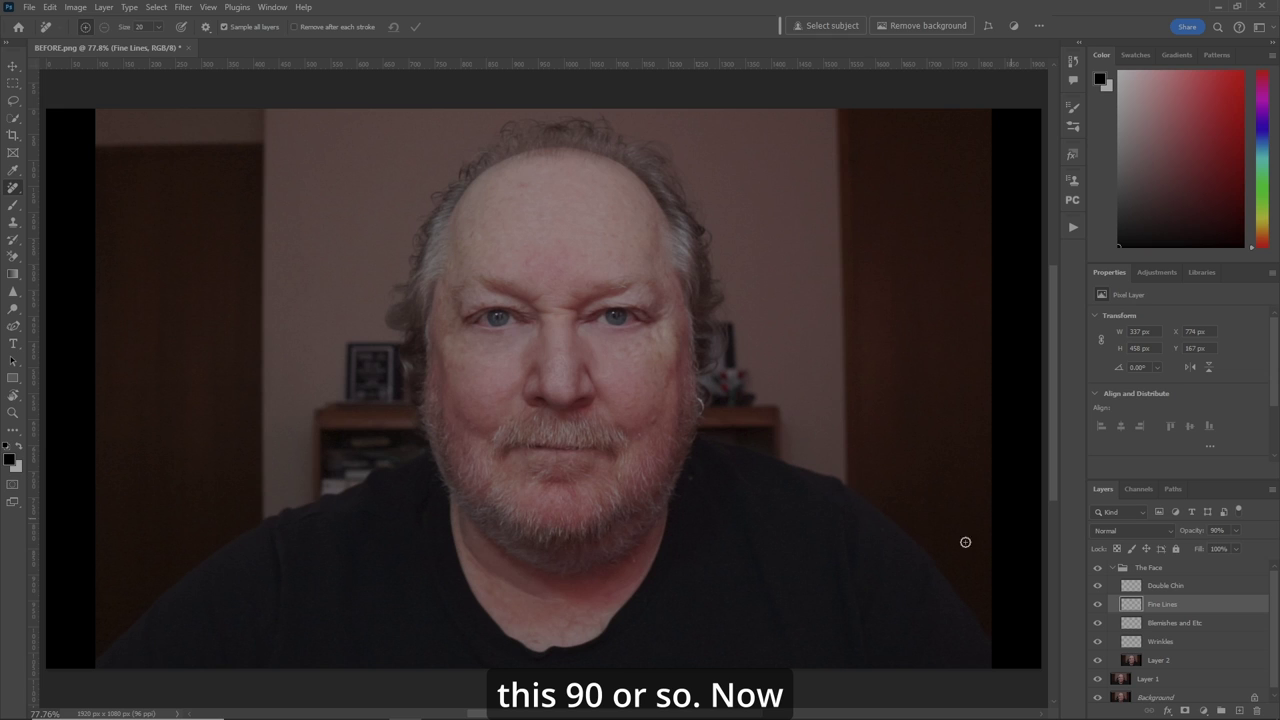
On the Blemishes and Etc layer, paint over four blemishes on the image's right cheek and one on its left cheek with the Remove tool.
{"action": "left_click", "coordinate": [1140, 625]}
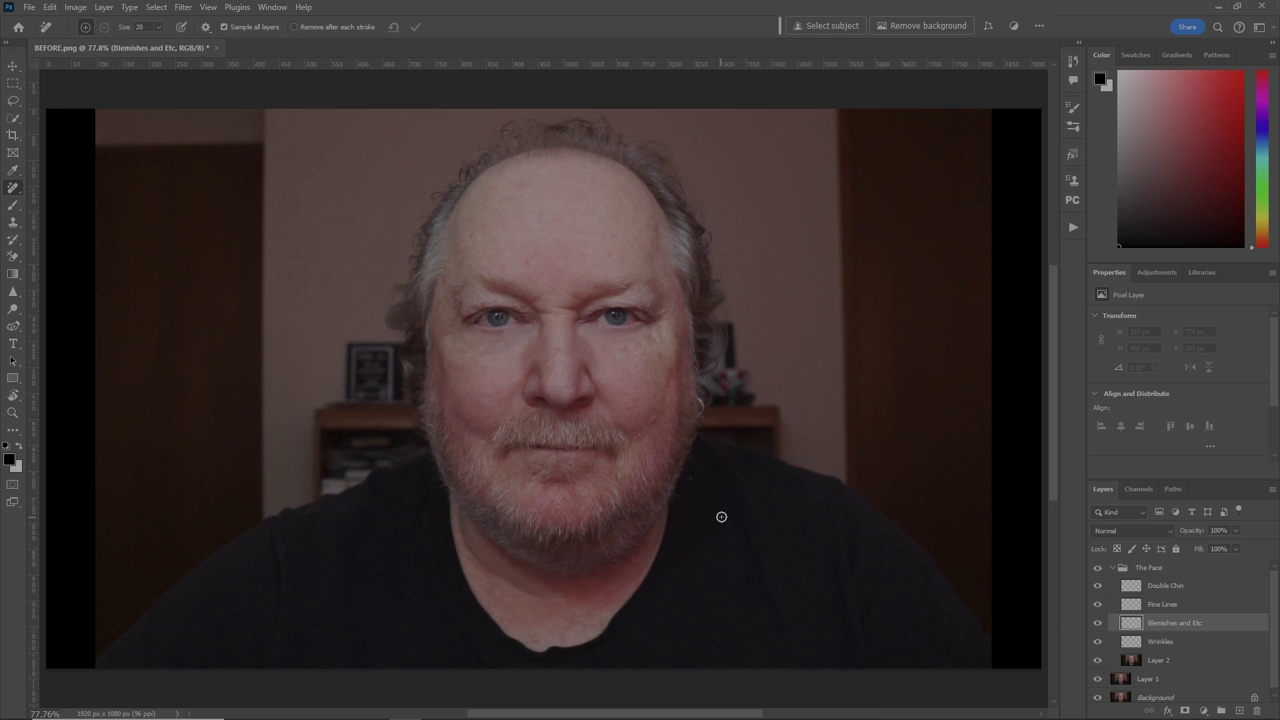
{"action": "key", "text": "ctrl+plus"}
{"action": "key", "text": "ctrl+plus"}
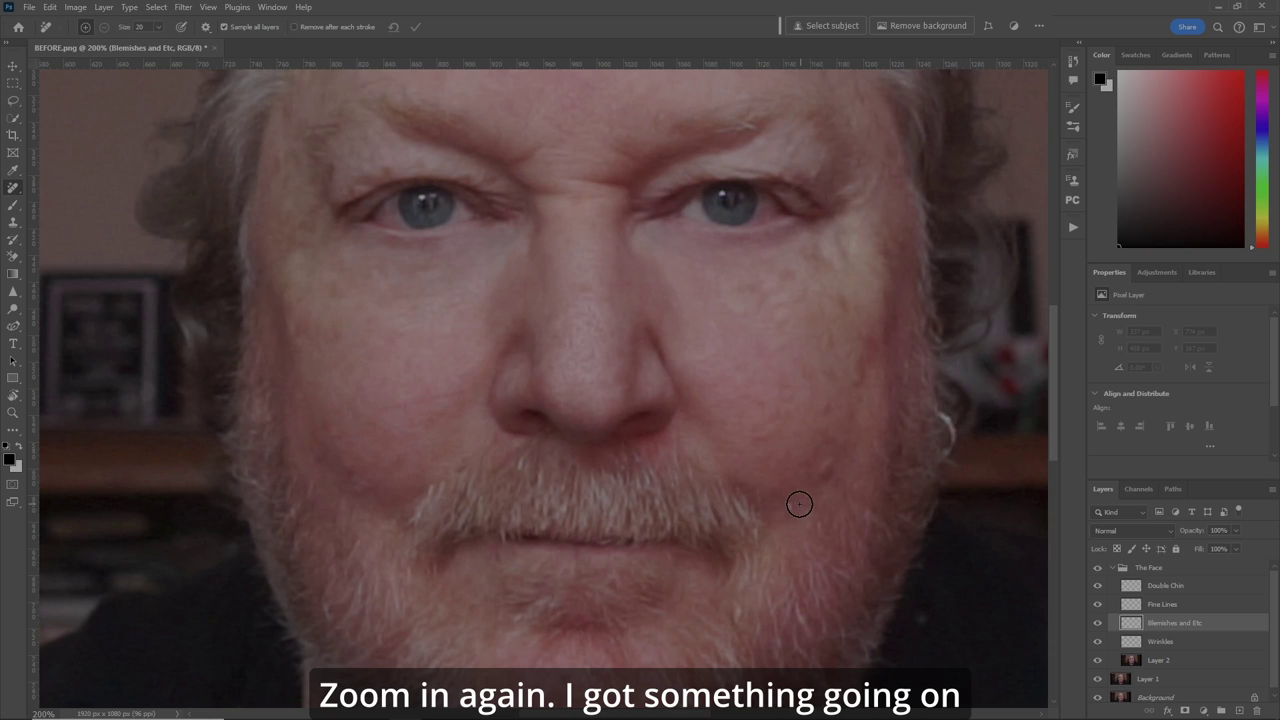
{"action": "mouse_move", "coordinate": [798, 505]}
{"action": "left_mouse_down"}
{"action": "mouse_move", "coordinate": [780, 509]}
{"action": "mouse_move", "coordinate": [792, 506]}
{"action": "left_mouse_up"}
{"action": "left_click_drag", "start_coordinate": [836, 469], "coordinate": [829, 466]}
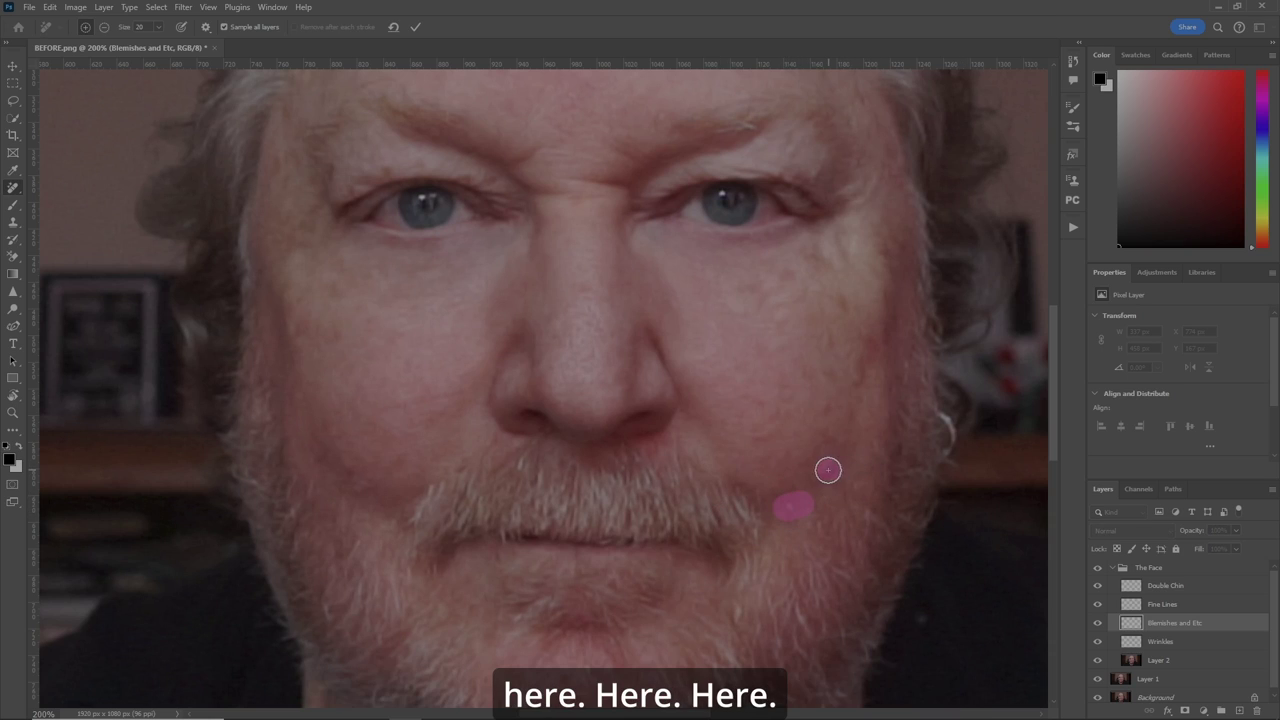
{"action": "left_click_drag", "start_coordinate": [860, 374], "coordinate": [864, 357]}
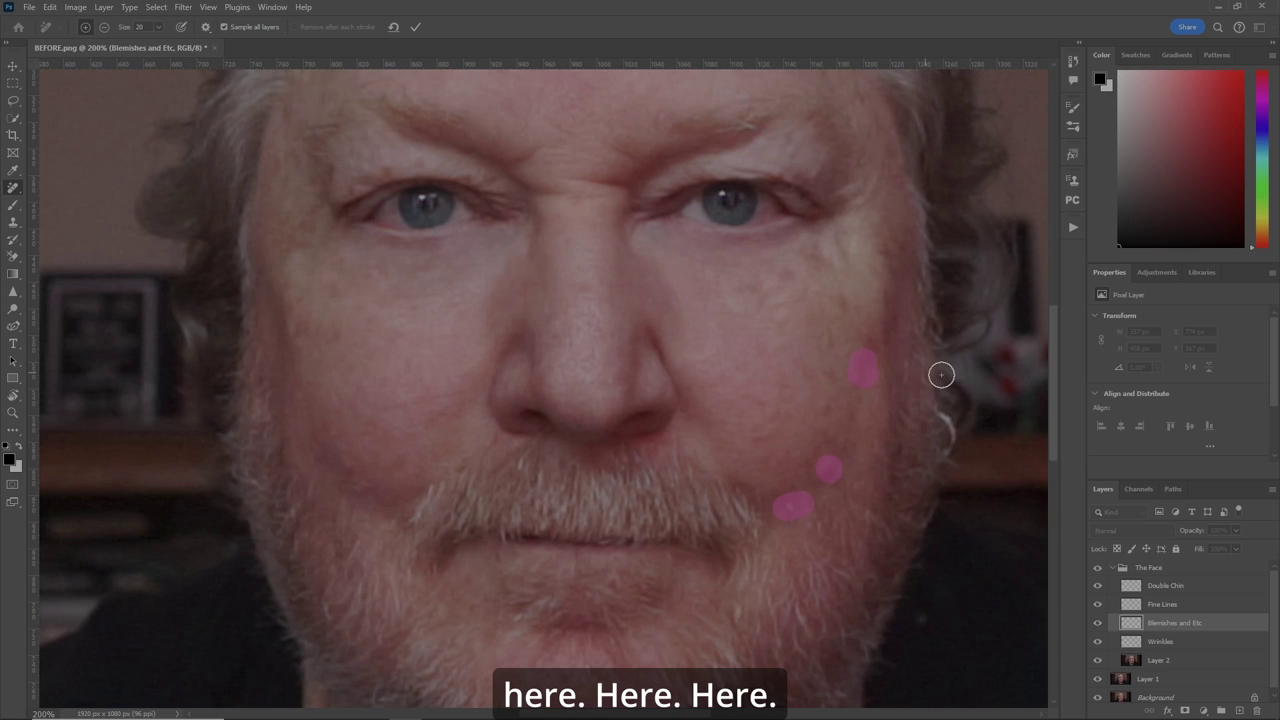
{"action": "mouse_move", "coordinate": [860, 246]}
{"action": "left_mouse_down"}
{"action": "mouse_move", "coordinate": [846, 262]}
{"action": "mouse_move", "coordinate": [845, 243]}
{"action": "left_mouse_up"}
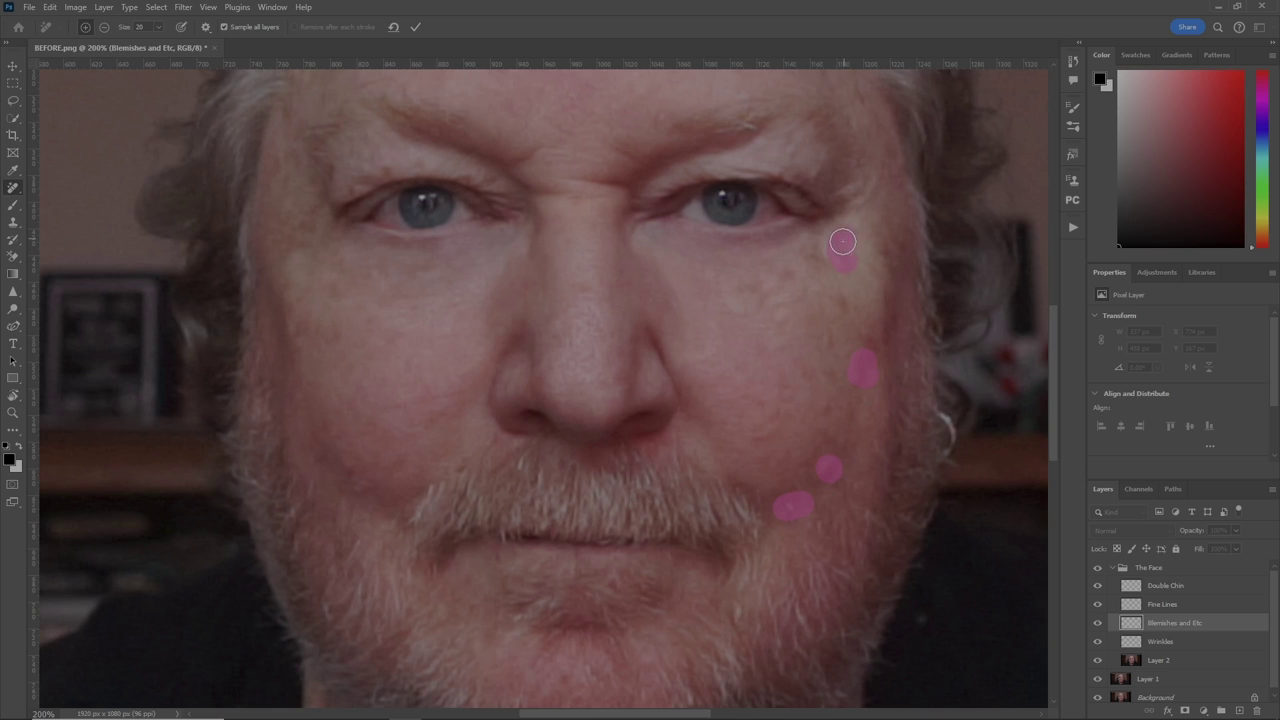
{"action": "left_click_drag", "start_coordinate": [354, 486], "coordinate": [347, 469]}
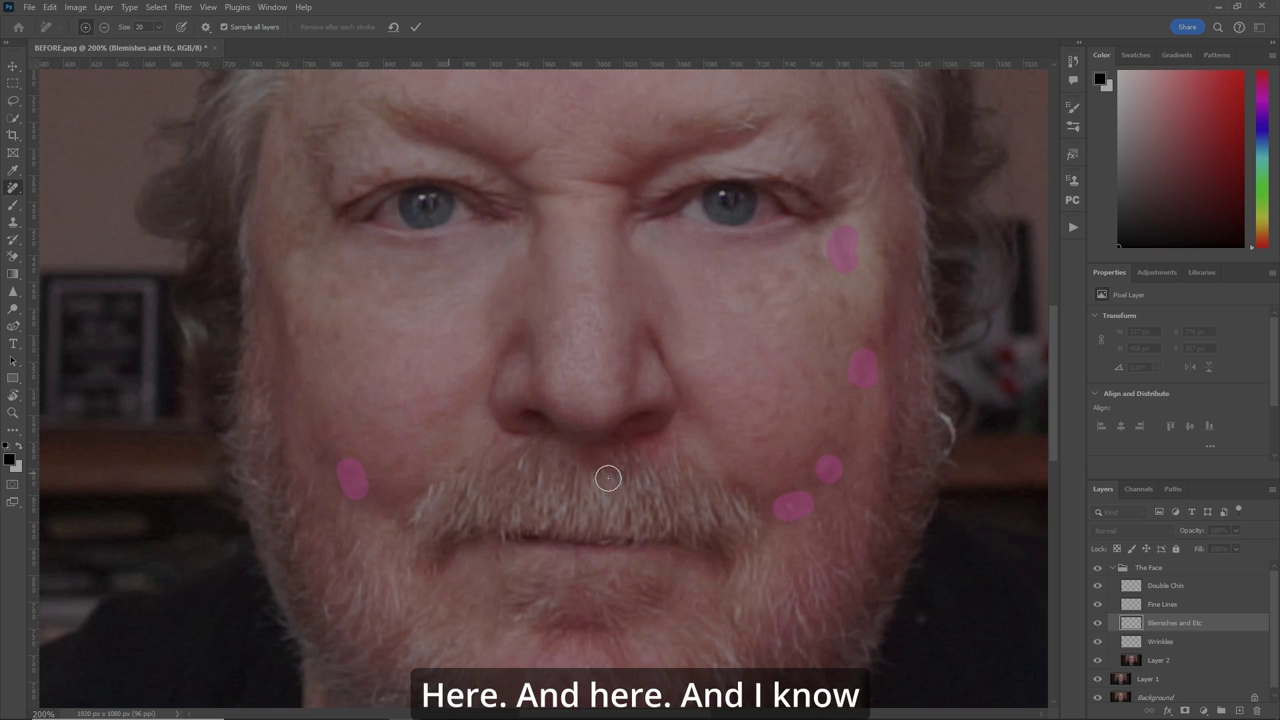
Paint over five blemishes across the forehead, from the hairline to just above the brow, and apply the removal.
{"action": "left_click_drag", "start_coordinate": [1055, 422], "coordinate": [1062, 318]}
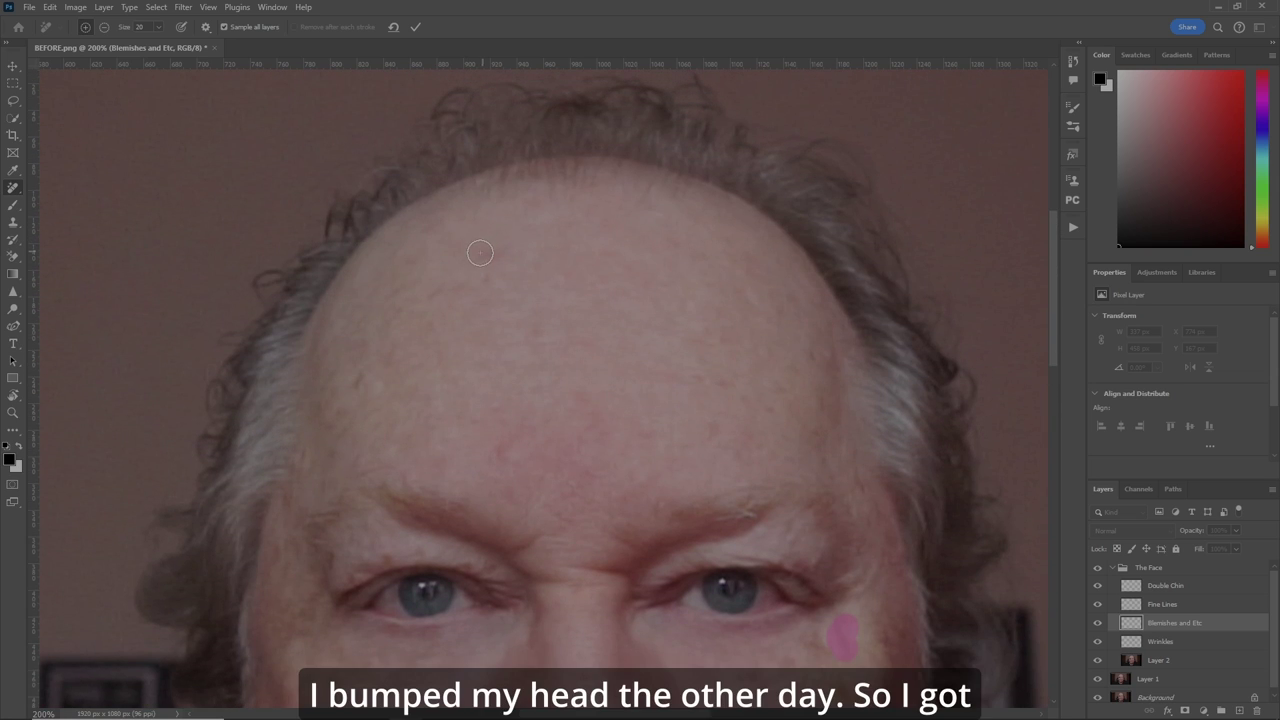
{"action": "left_click_drag", "start_coordinate": [476, 253], "coordinate": [500, 255]}
{"action": "left_click_drag", "start_coordinate": [496, 451], "coordinate": [528, 451]}
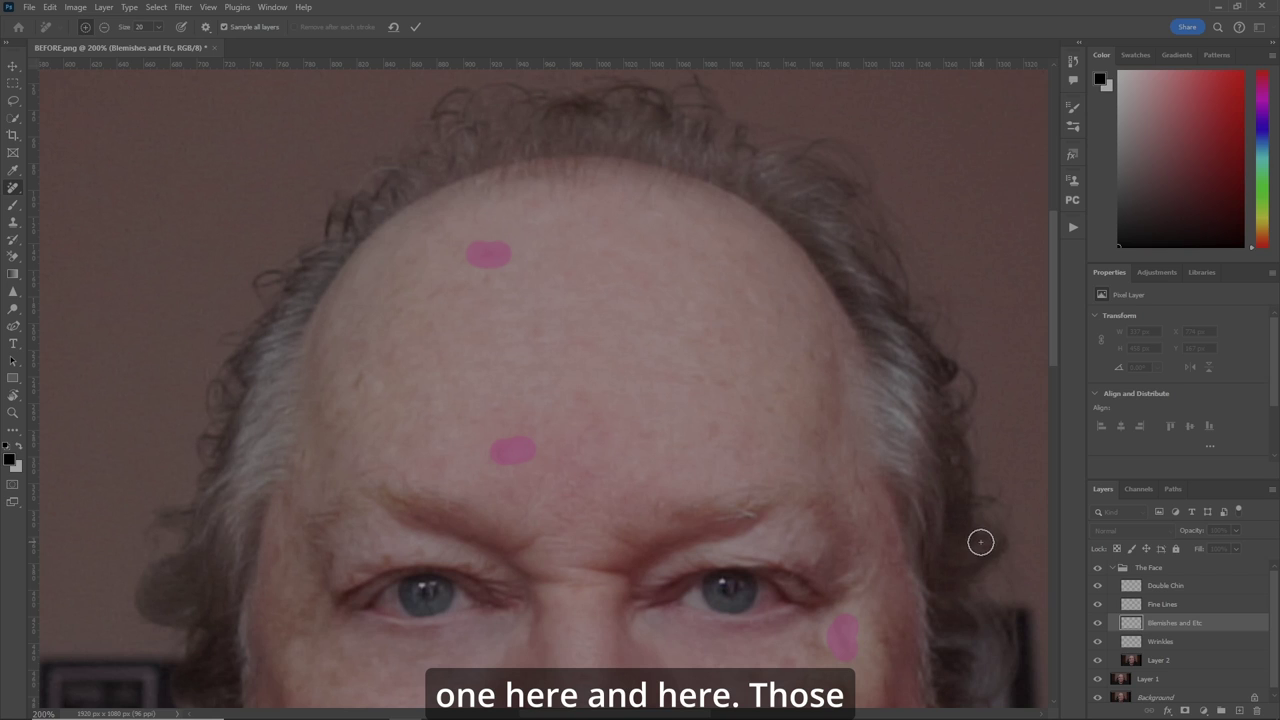
{"action": "left_click_drag", "start_coordinate": [836, 350], "coordinate": [813, 350]}
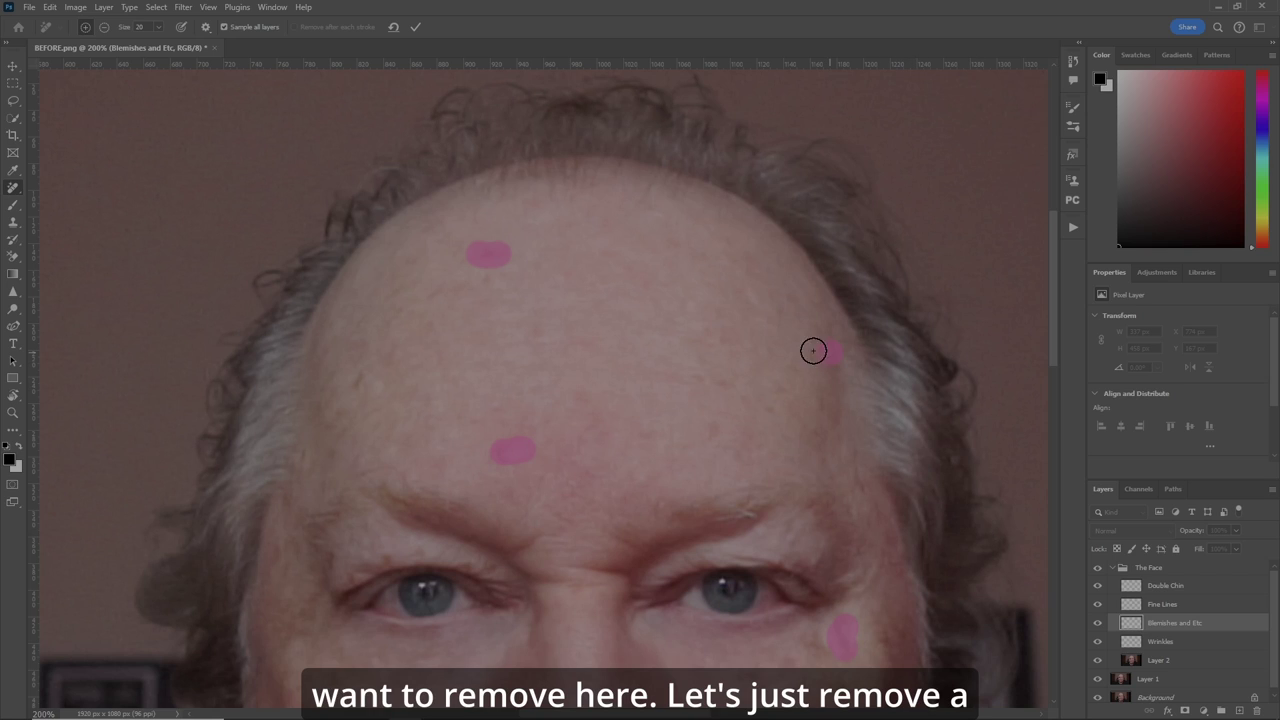
{"action": "left_click", "coordinate": [757, 298]}
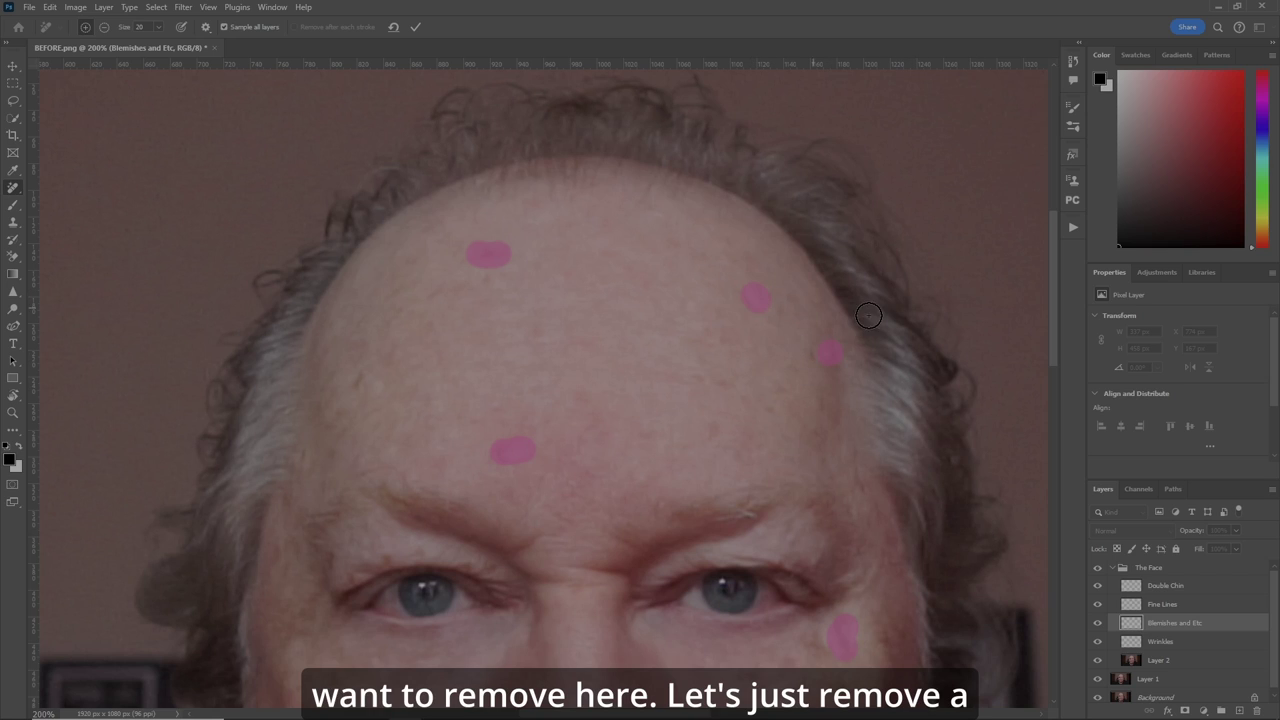
{"action": "left_click", "coordinate": [655, 225]}
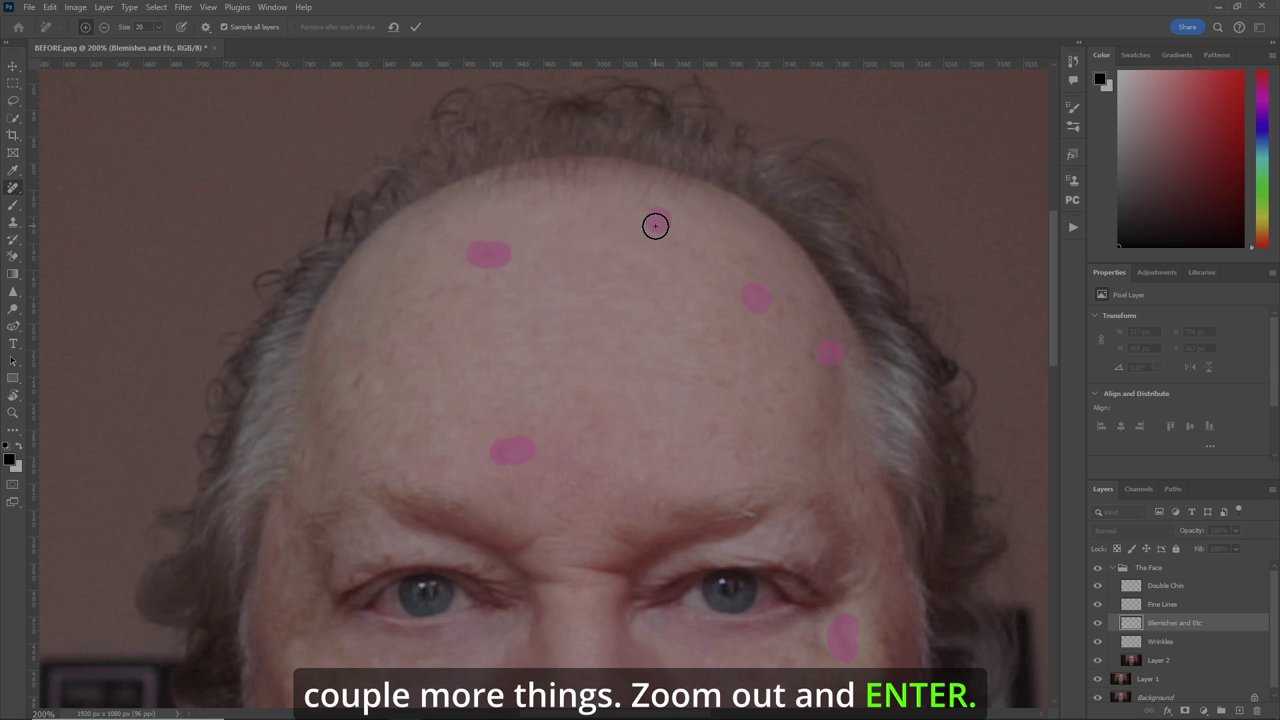
{"action": "key", "text": "ctrl+0"}
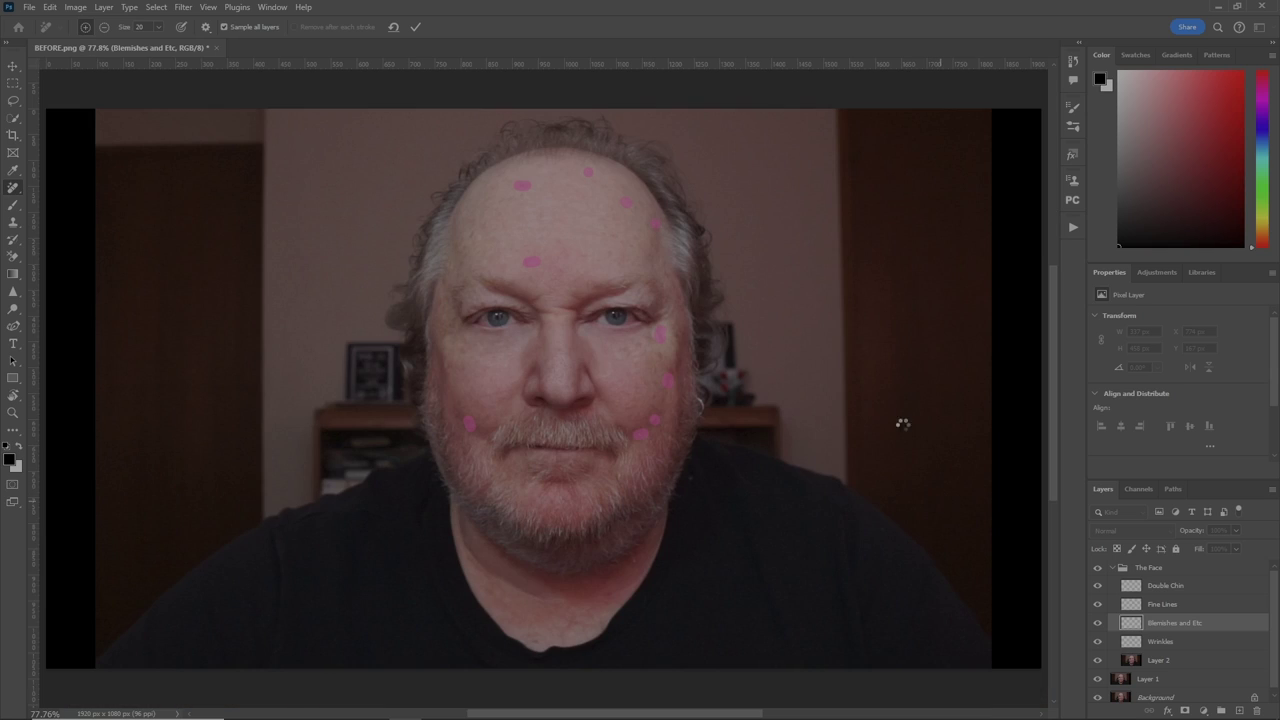
{"action": "key", "text": "Return"}
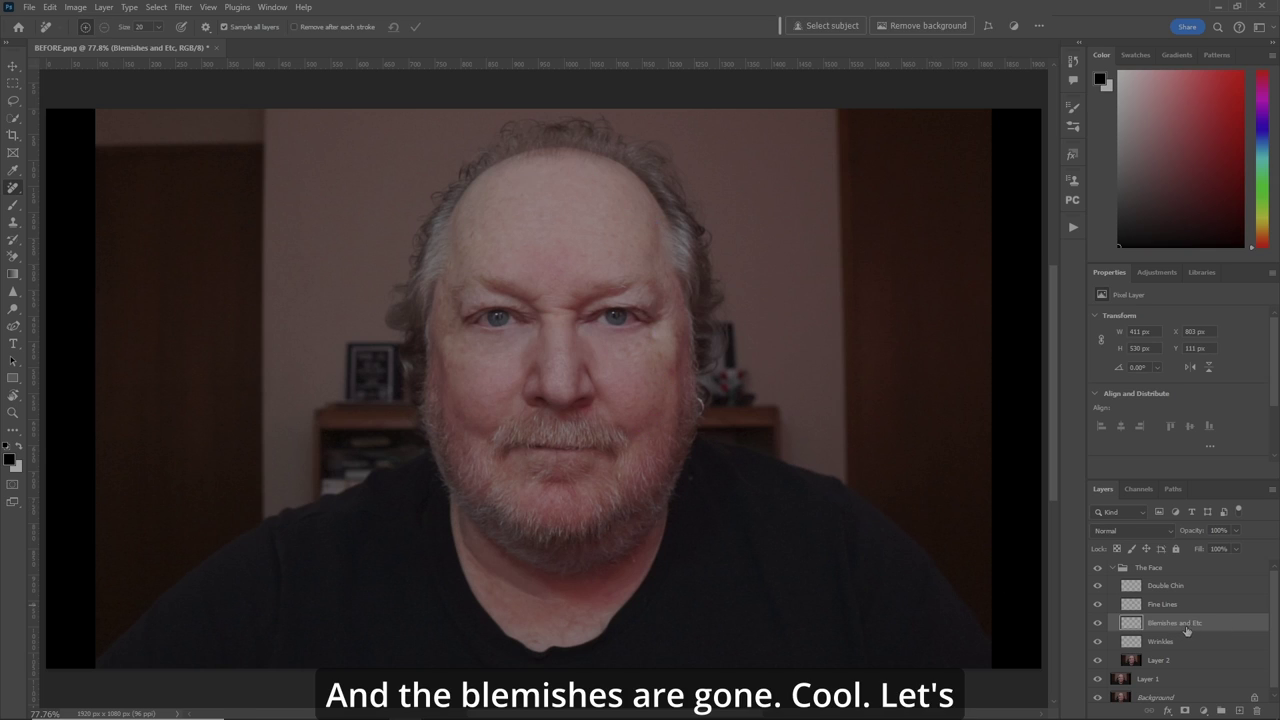
Compare the blemish removal at lower opacities and set the Blemishes and Etc layer's opacity to 75%.
{"action": "left_click_drag", "start_coordinate": [1194, 534], "coordinate": [1043, 545]}
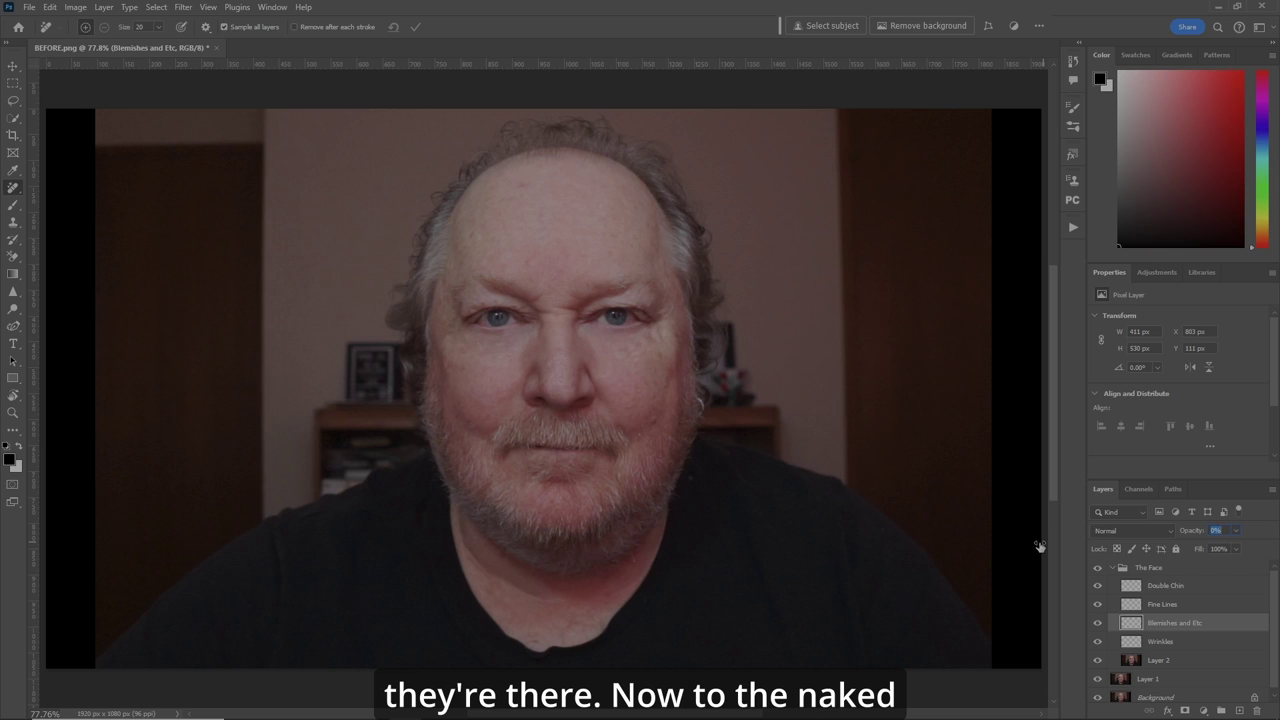
{"action": "left_click_drag", "start_coordinate": [1040, 546], "coordinate": [1073, 548]}
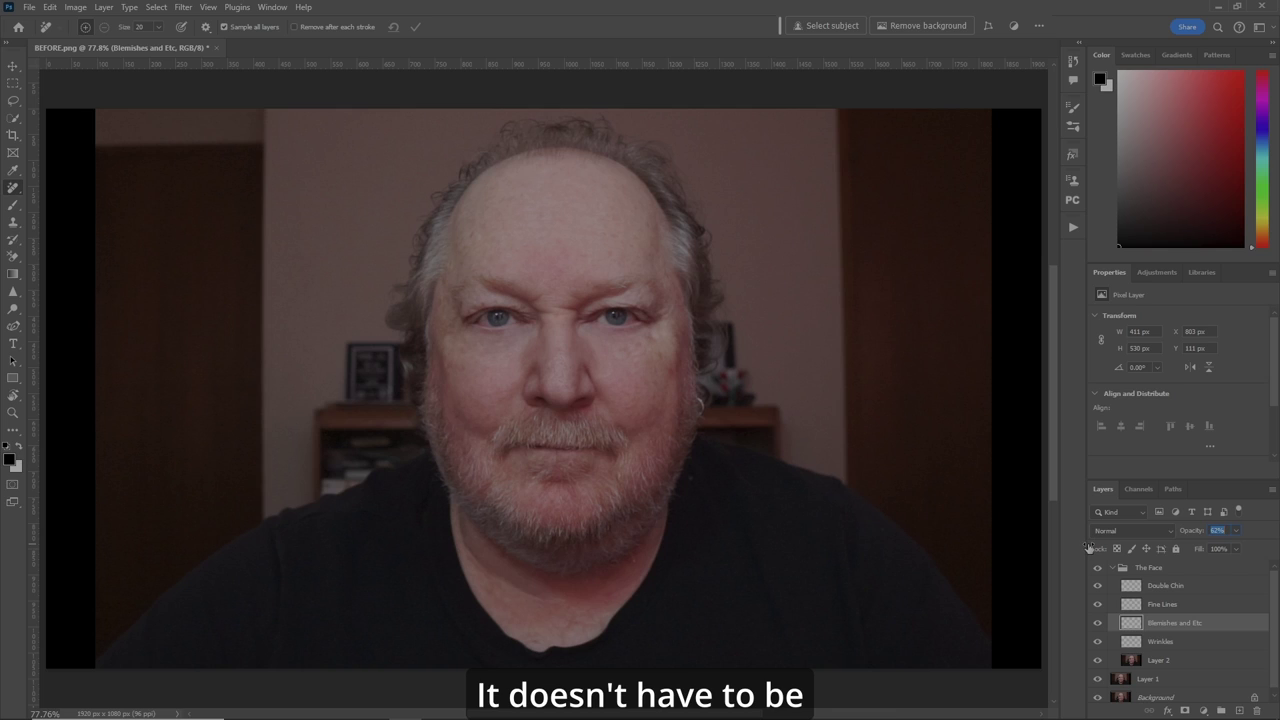
{"action": "type", "text": "75"}
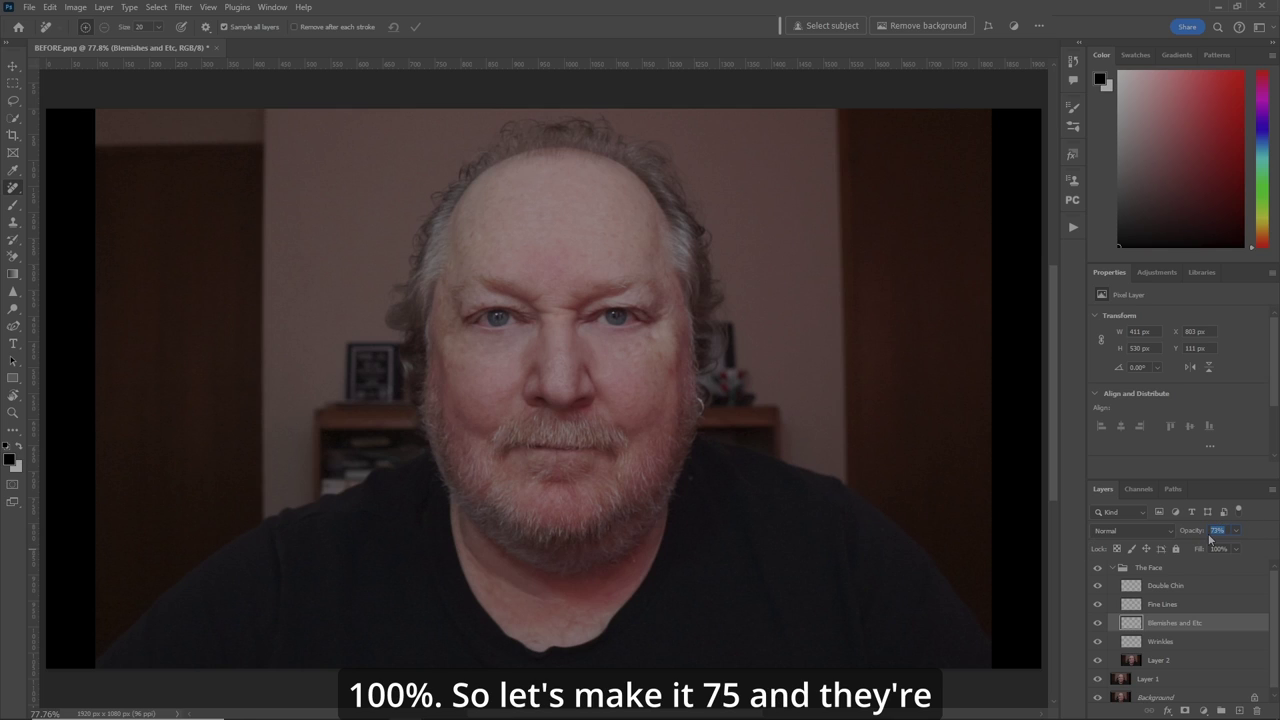
{"action": "key", "text": "Return"}
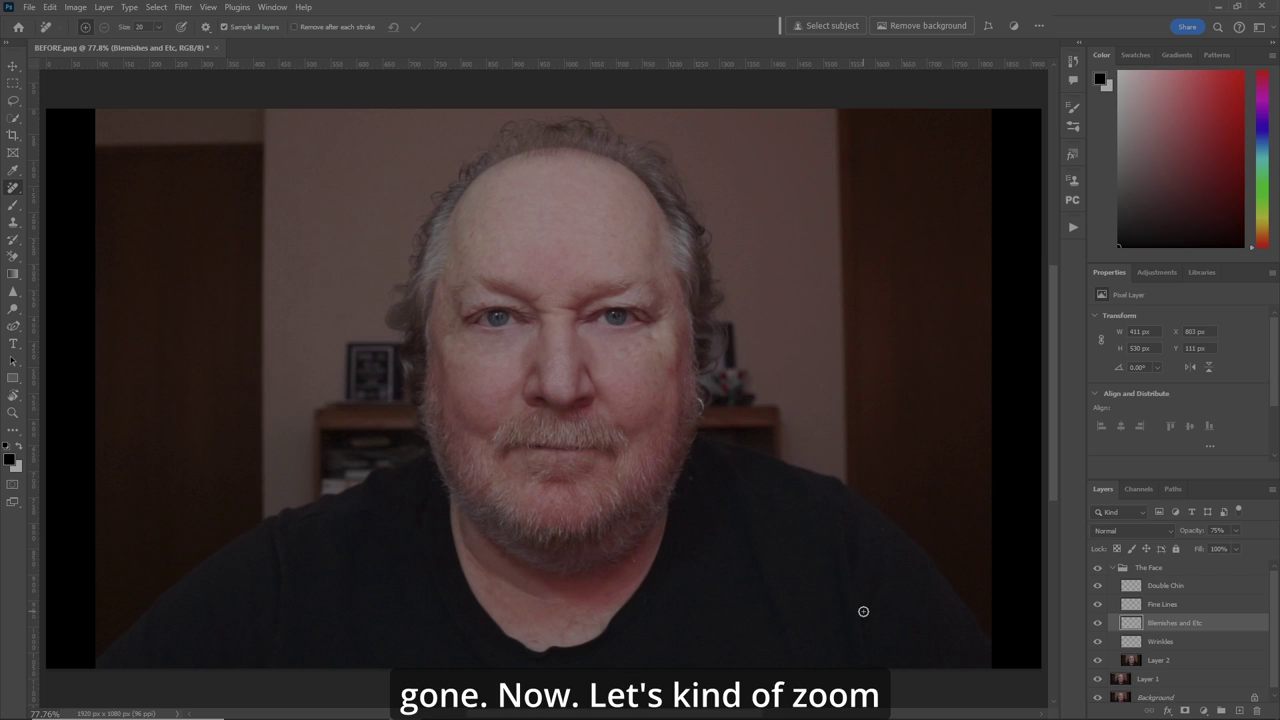
On the Double Chin layer, paint over the fold beneath the bearded chin with a size 25 Remove brush and apply the removal.
{"action": "left_click", "coordinate": [1200, 588]}
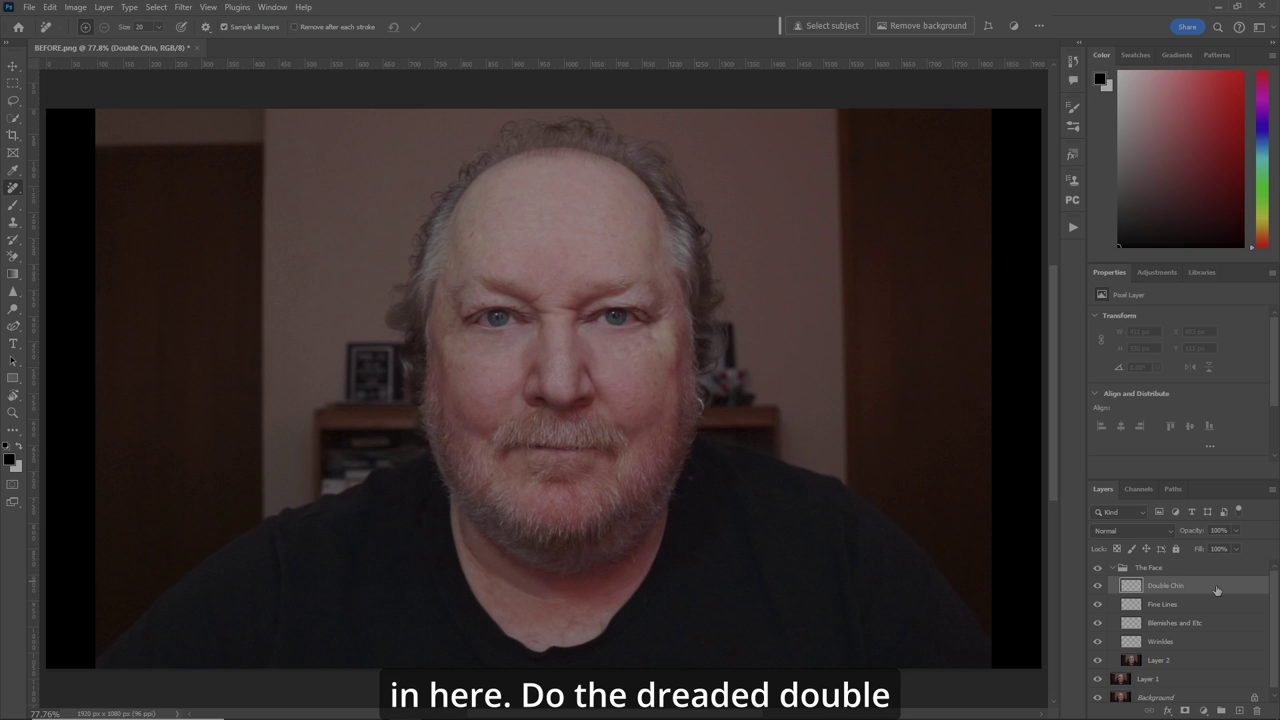
{"action": "key", "text": "ctrl+1"}
{"action": "key", "text": "ctrl+plus"}
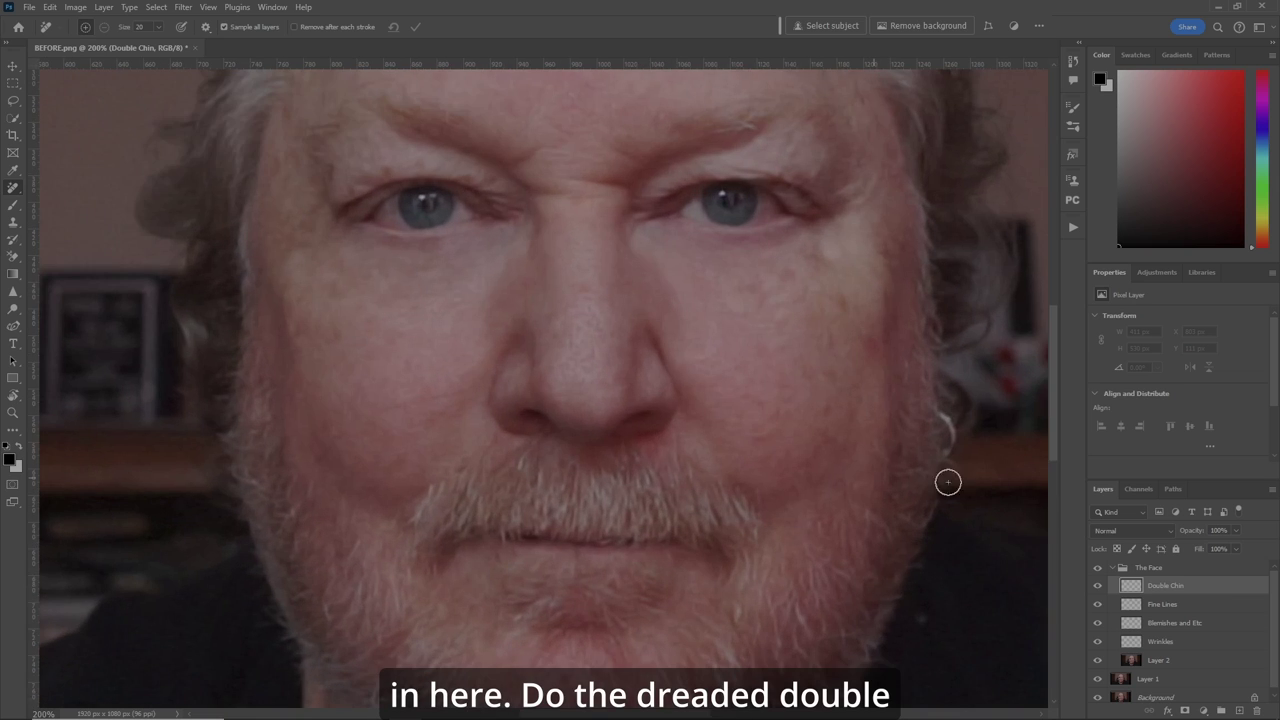
{"action": "scroll", "coordinate": [1052, 450], "scroll_direction": "down", "scroll_amount": 5}
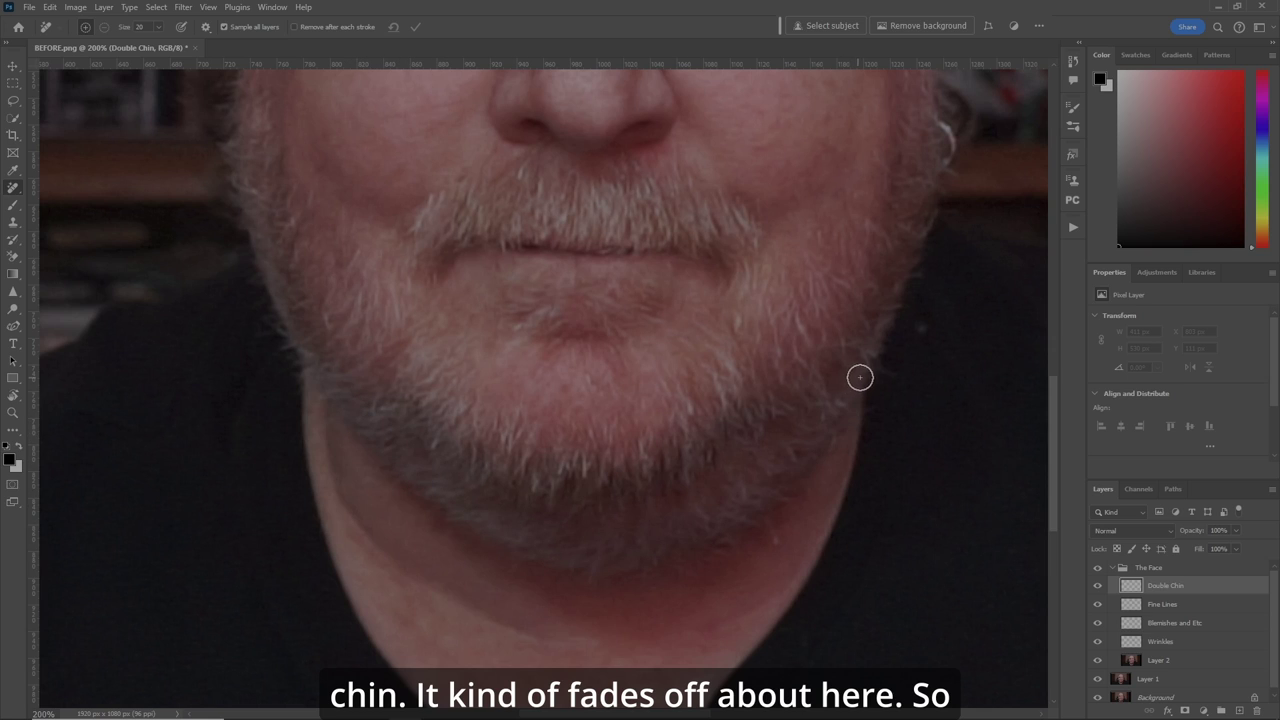
{"action": "key", "text": "bracketright"}
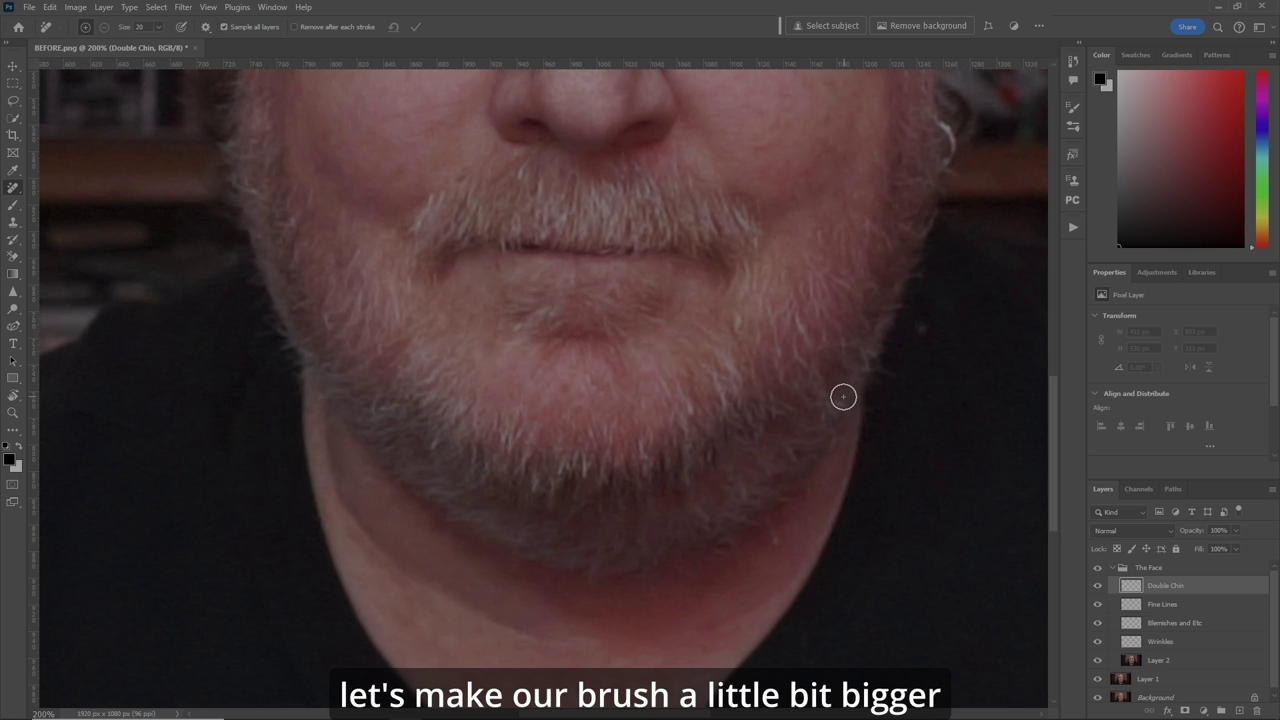
{"action": "mouse_move", "coordinate": [839, 399]}
{"action": "left_mouse_down"}
{"action": "mouse_move", "coordinate": [806, 457]}
{"action": "mouse_move", "coordinate": [746, 506]}
{"action": "mouse_move", "coordinate": [678, 542]}
{"action": "mouse_move", "coordinate": [606, 549]}
{"action": "mouse_move", "coordinate": [511, 534]}
{"action": "mouse_move", "coordinate": [446, 503]}
{"action": "mouse_move", "coordinate": [377, 434]}
{"action": "mouse_move", "coordinate": [506, 511]}
{"action": "mouse_move", "coordinate": [595, 527]}
{"action": "mouse_move", "coordinate": [674, 511]}
{"action": "mouse_move", "coordinate": [829, 409]}
{"action": "left_mouse_up"}
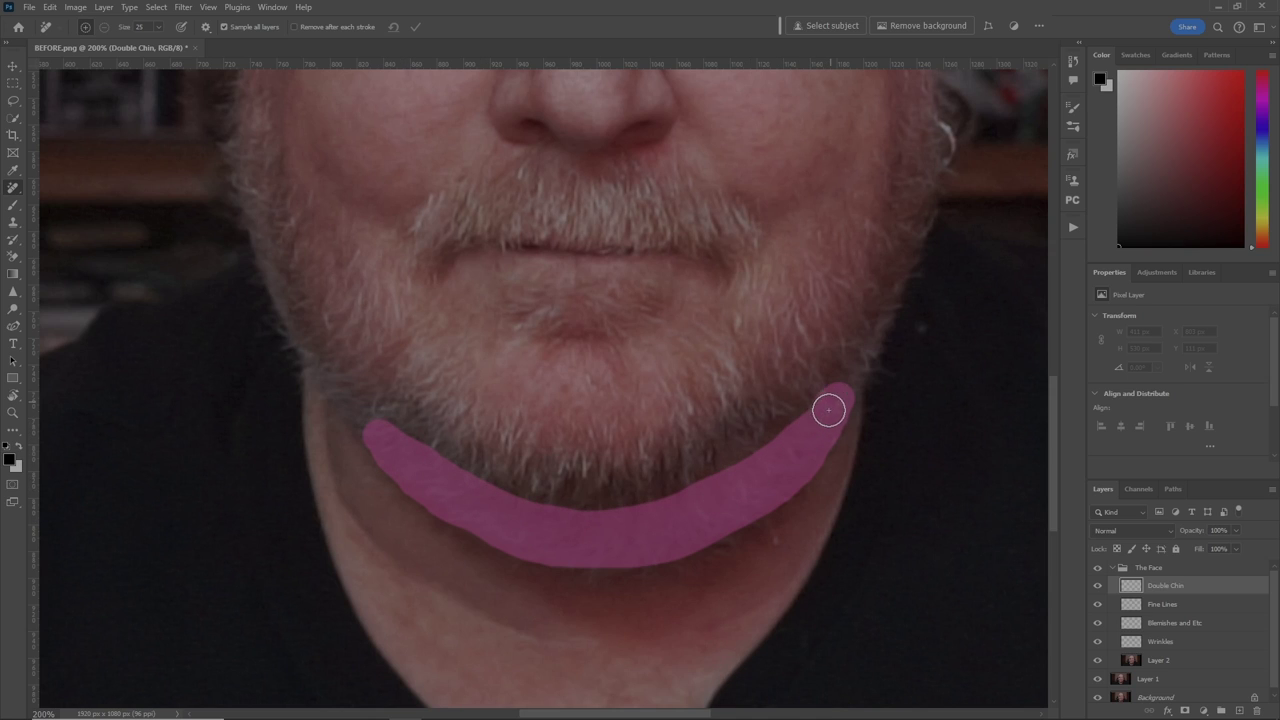
{"action": "mouse_move", "coordinate": [769, 517]}
{"action": "left_mouse_down"}
{"action": "mouse_move", "coordinate": [754, 535]}
{"action": "mouse_move", "coordinate": [580, 569]}
{"action": "mouse_move", "coordinate": [491, 543]}
{"action": "mouse_move", "coordinate": [429, 503]}
{"action": "mouse_move", "coordinate": [451, 491]}
{"action": "left_mouse_up"}
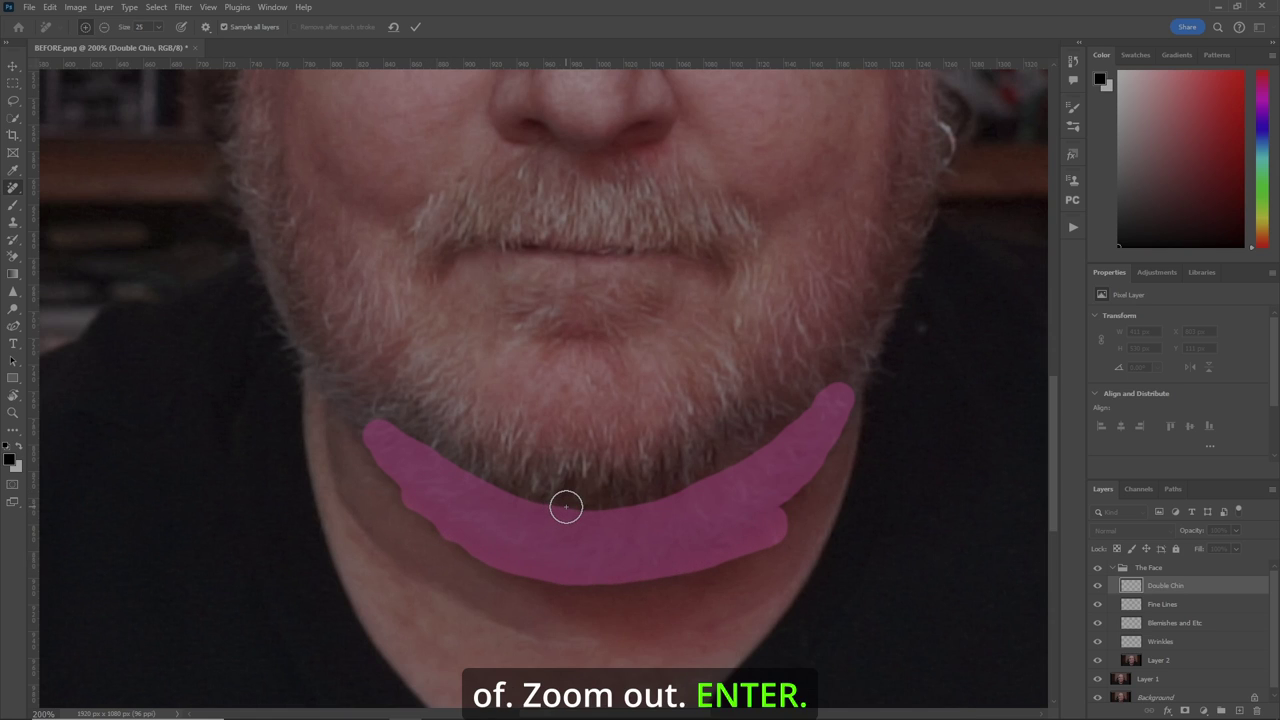
{"action": "key", "text": "ctrl+0"}
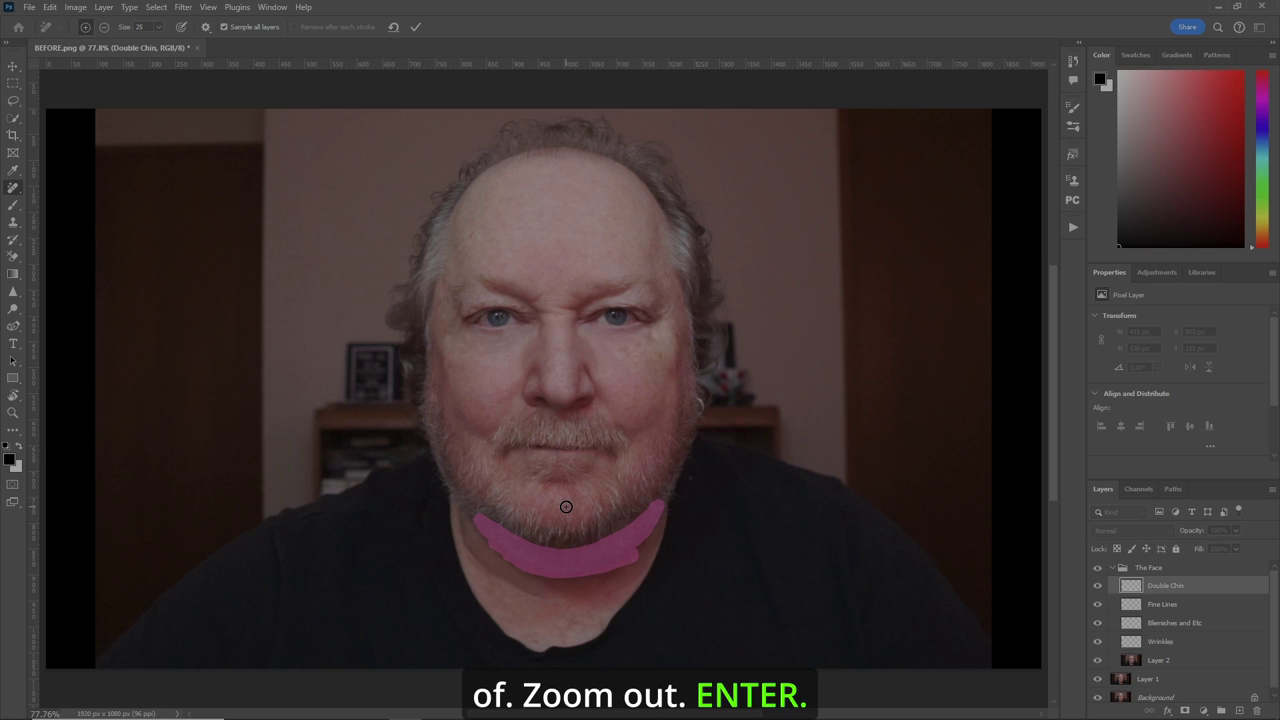
{"action": "key", "text": "Return"}
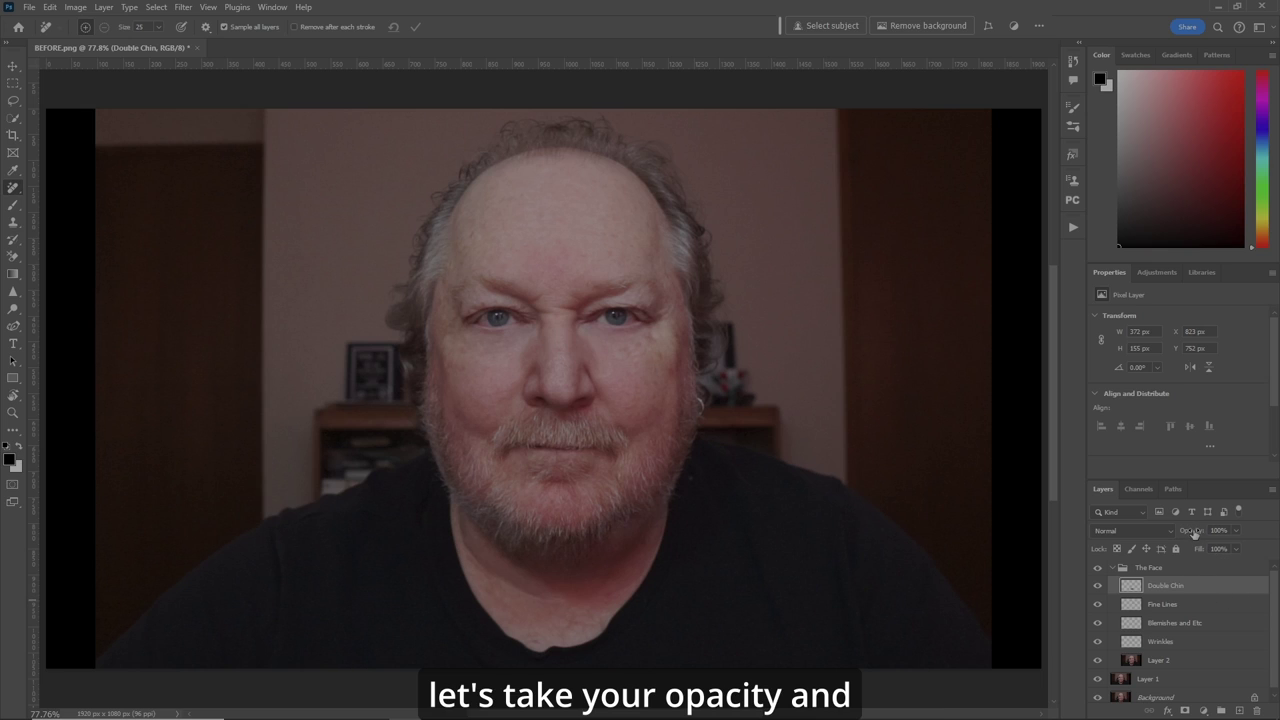
Try reduced opacities on the Double Chin layer and set it to 75%.
{"action": "left_click_drag", "start_coordinate": [1197, 532], "coordinate": [907, 548]}
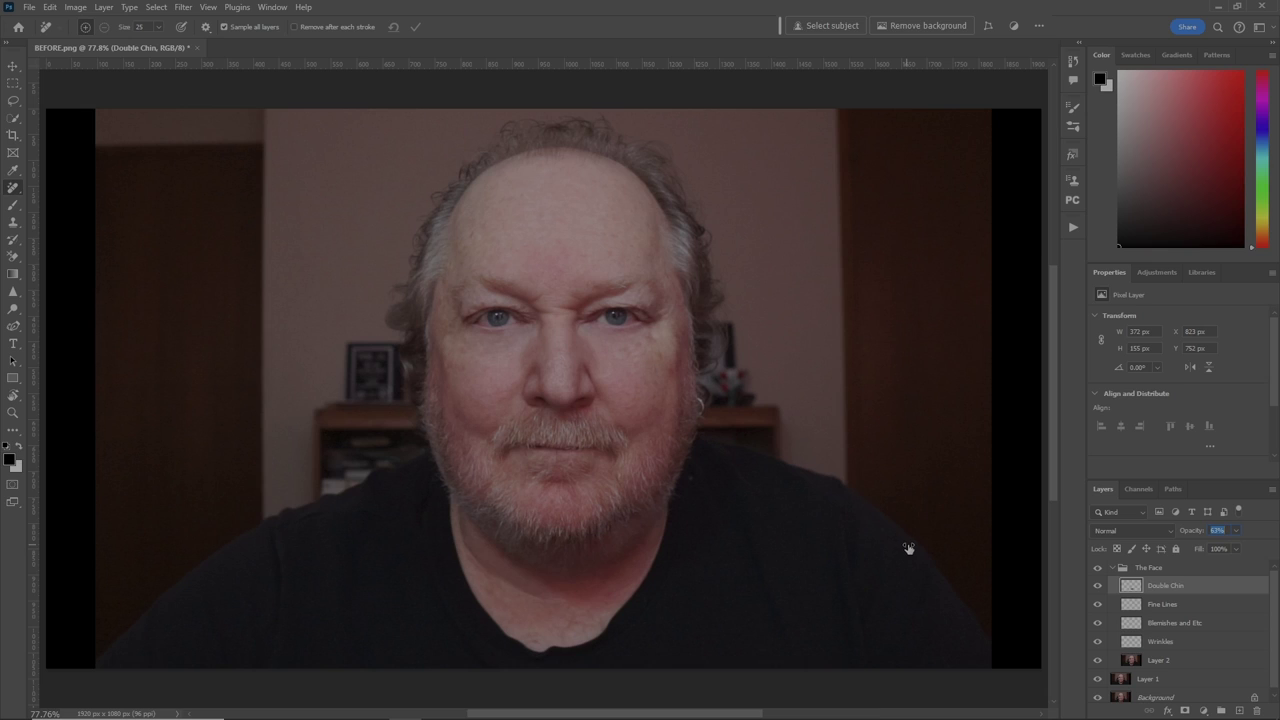
{"action": "left_click_drag", "start_coordinate": [912, 548], "coordinate": [933, 549]}
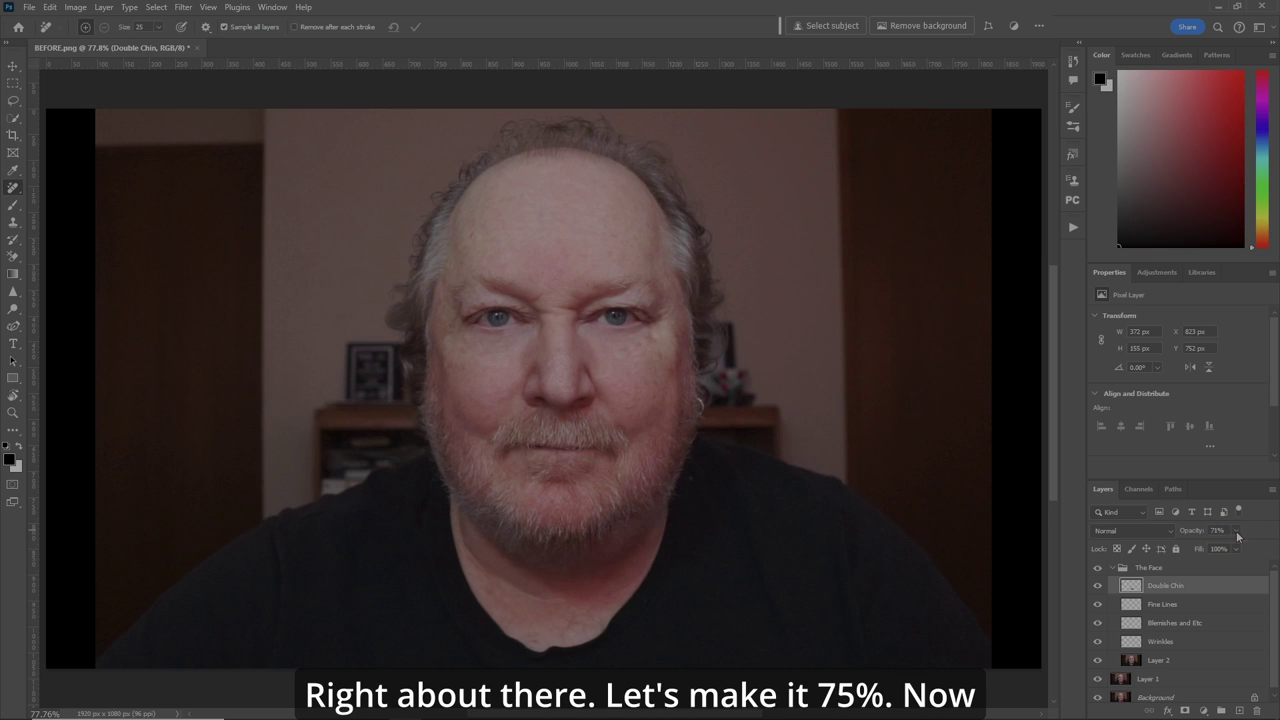
{"action": "type", "text": "75"}
Collapse The Face group and toggle its visibility to compare the portrait before and after retouching.
{"action": "left_click", "coordinate": [1111, 569]}
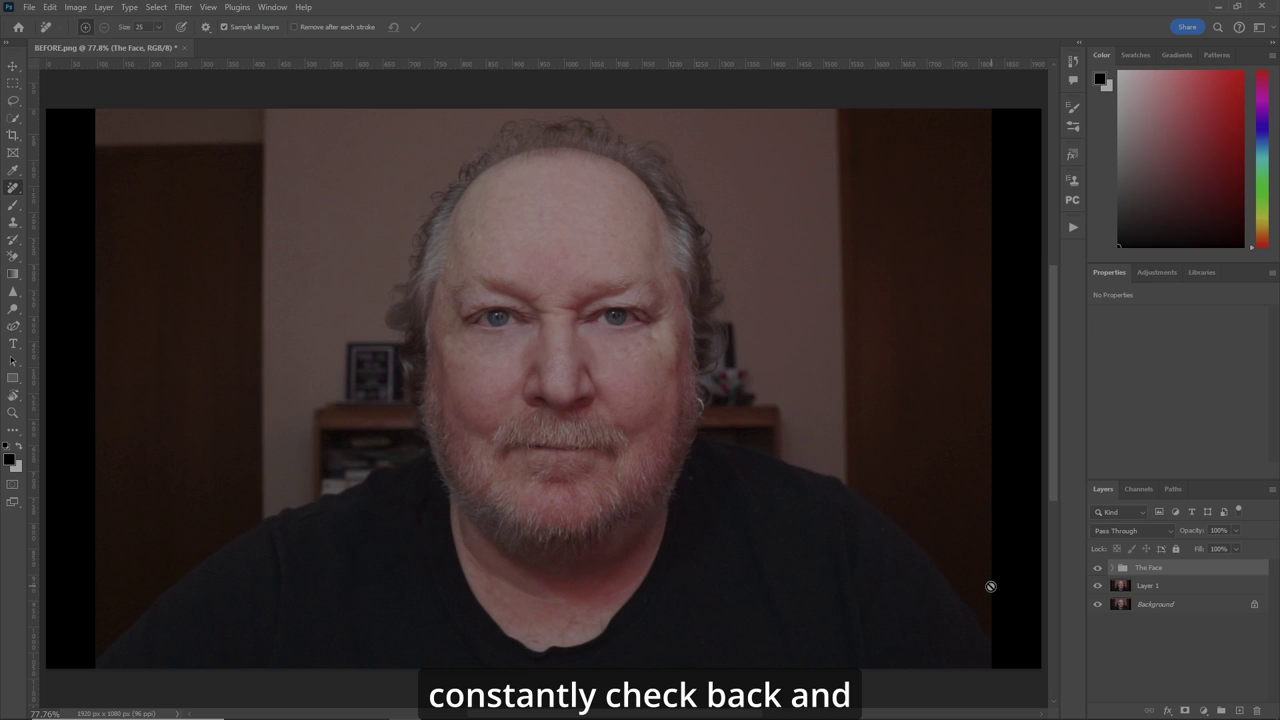
{"action": "left_click", "coordinate": [1099, 568]}
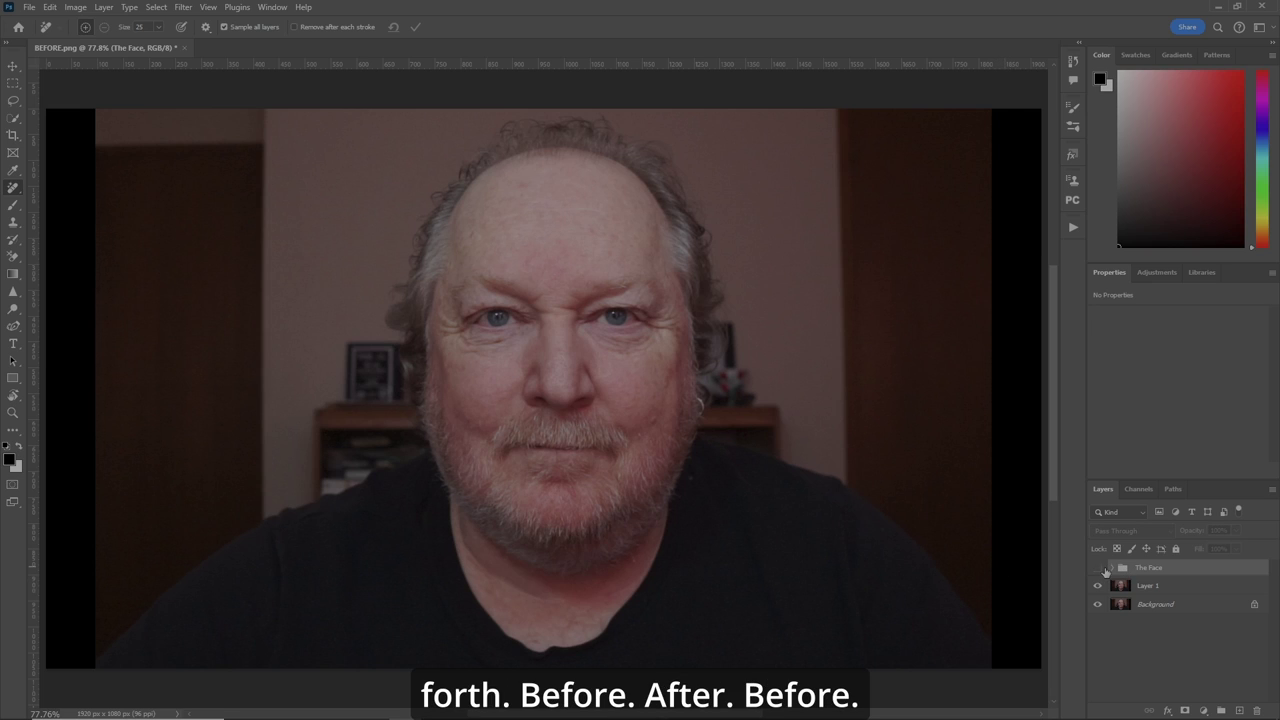
{"action": "left_click", "coordinate": [1098, 568]}
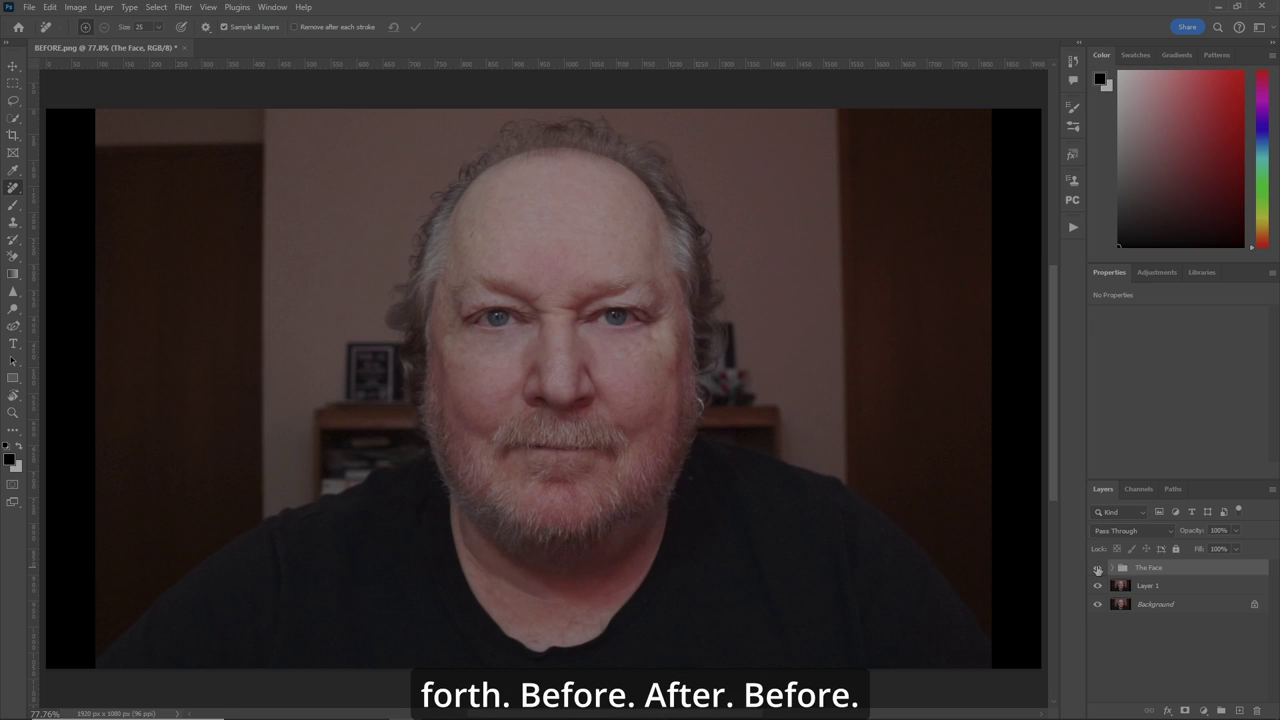
{"action": "left_click", "coordinate": [1098, 568]}
{"action": "left_click", "coordinate": [1097, 569]}
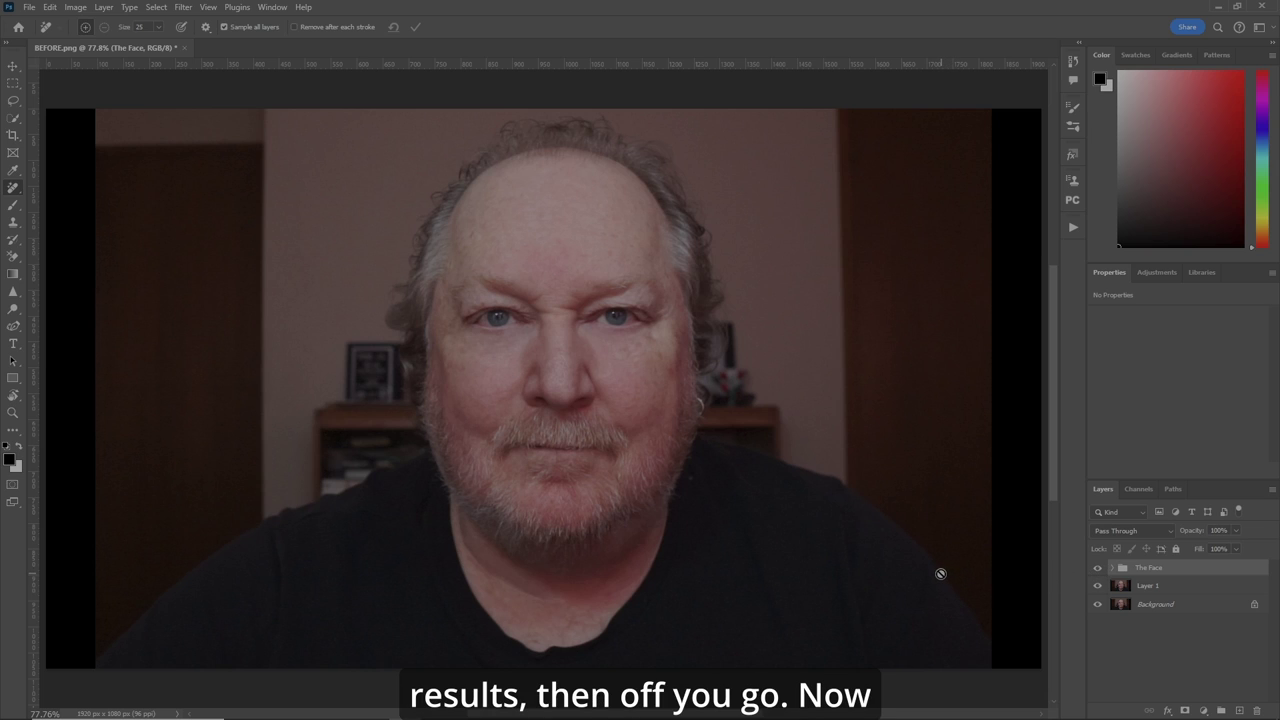
Expand The Face group and add a new layer named BRIDGE above the Double Chin layer.
{"action": "left_click", "coordinate": [1113, 568]}
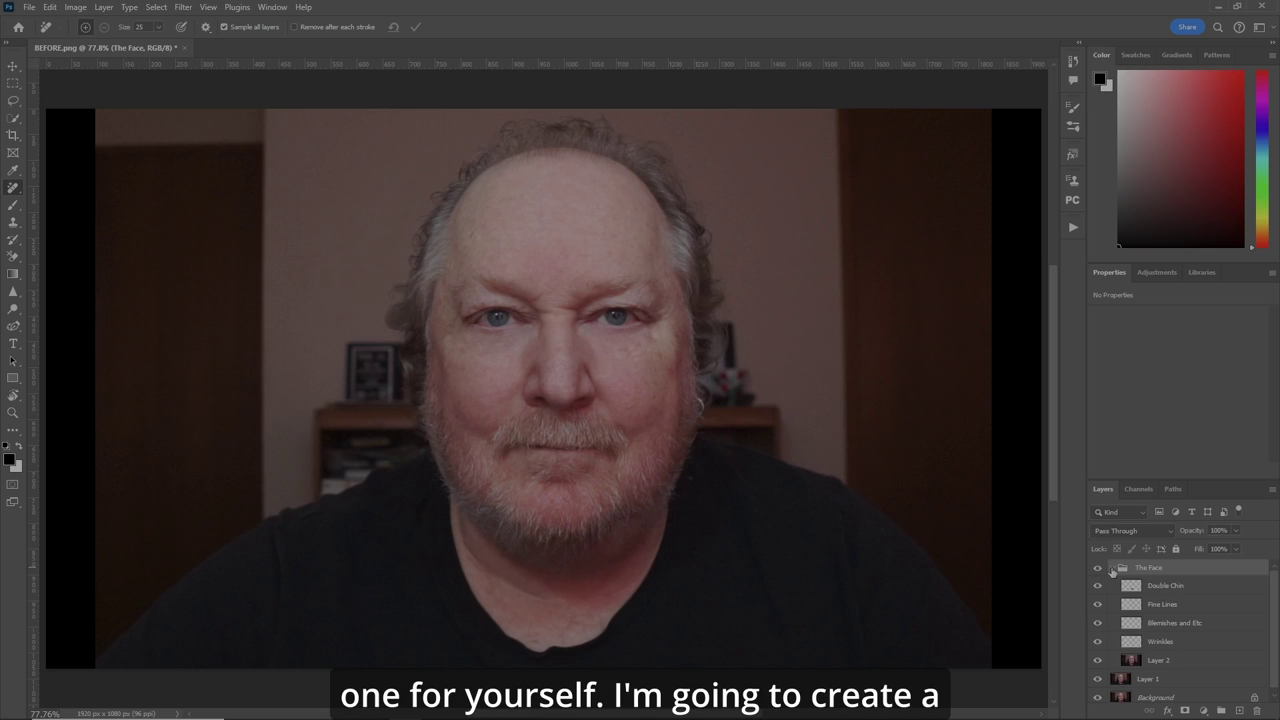
{"action": "left_click", "coordinate": [1208, 585]}
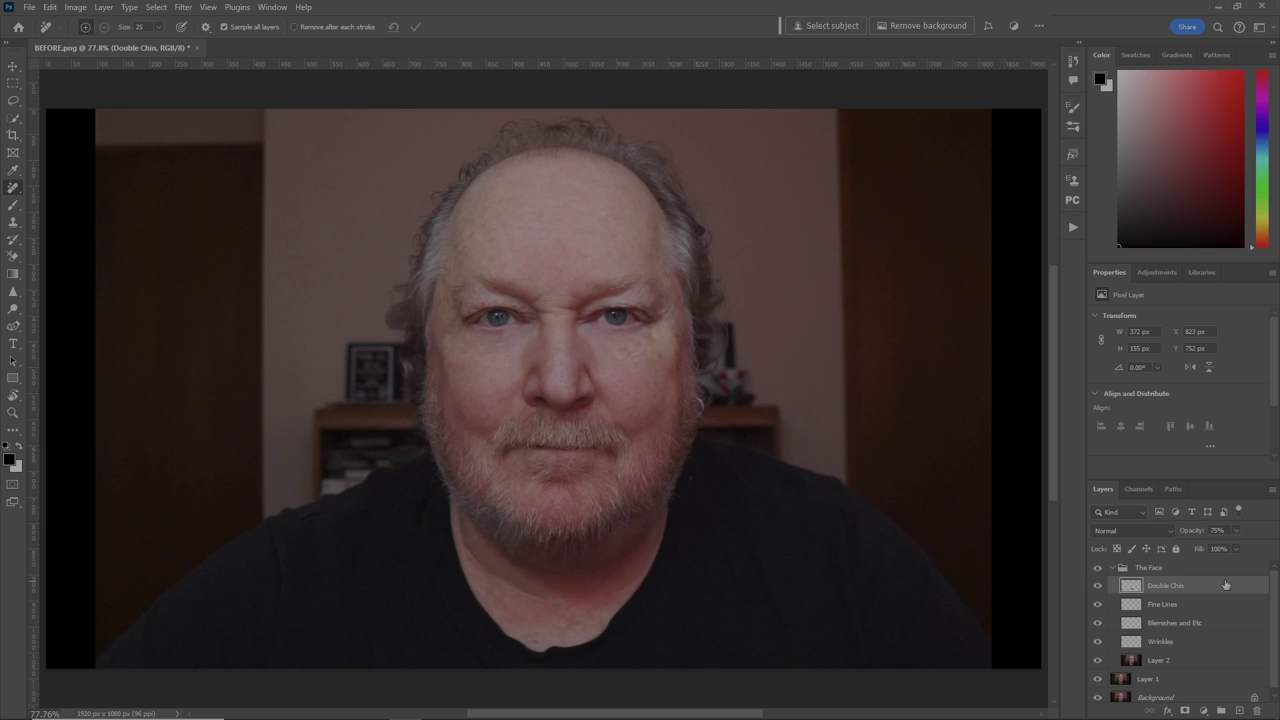
{"action": "key", "text": "ctrl+shift+n"}
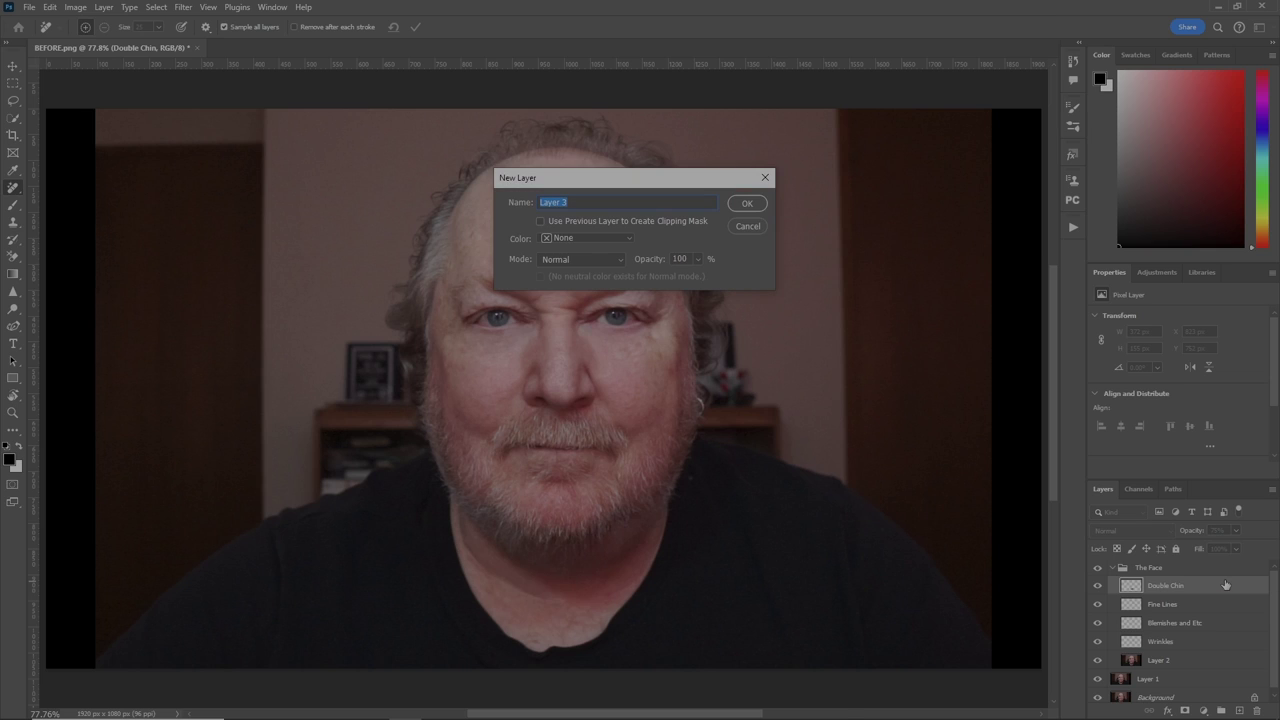
{"action": "type", "text": "BRIDGE"}
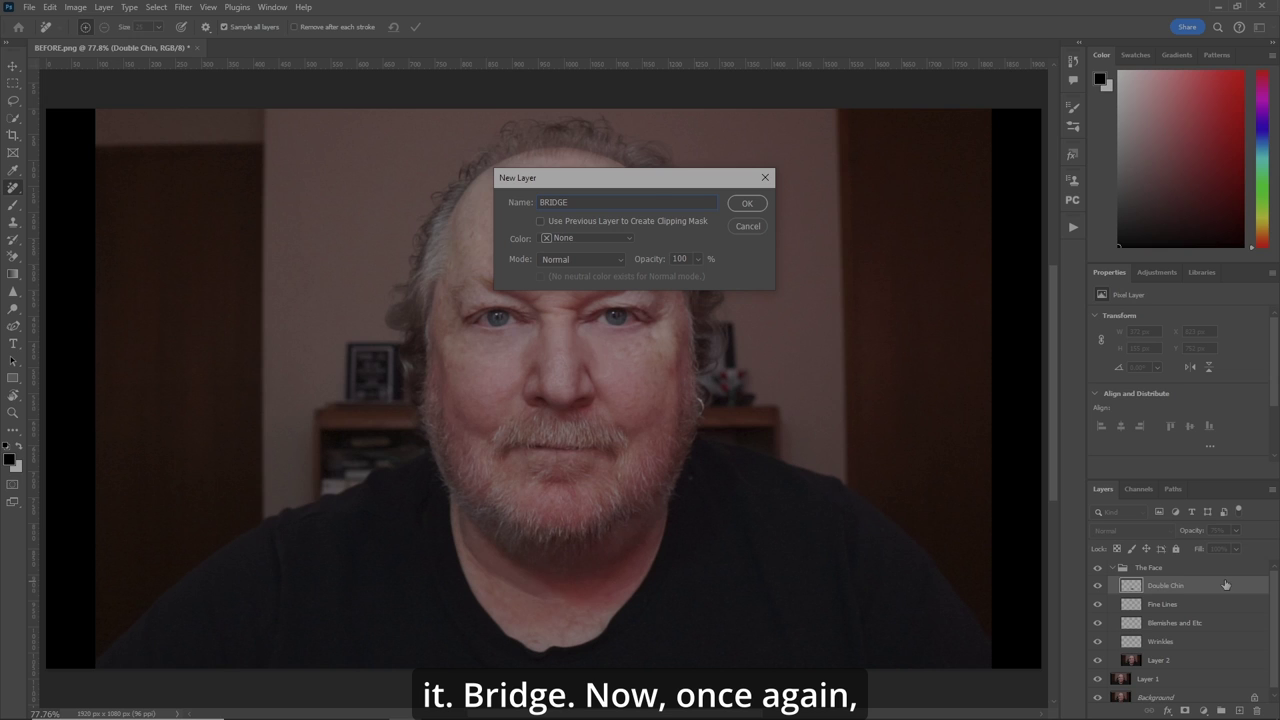
{"action": "key", "text": "Return"}
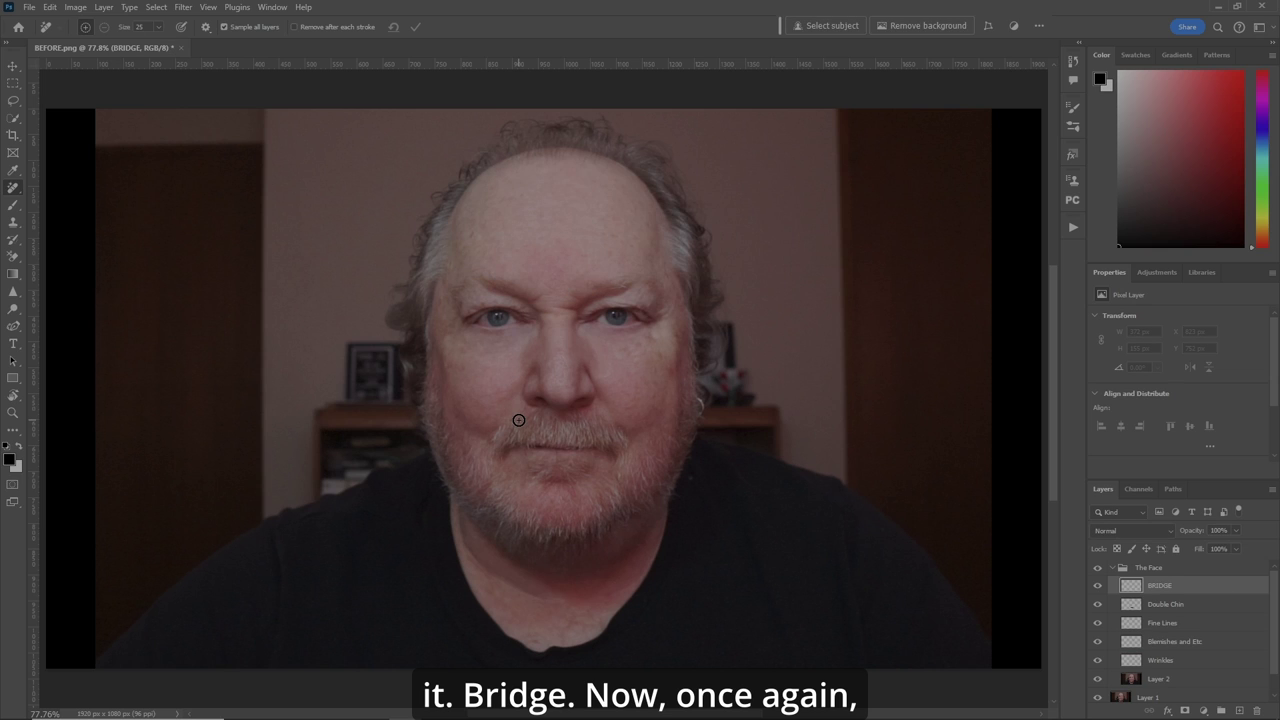
On the BRIDGE layer, paint over the creases between the eyebrows at the nose bridge with a size 25 Remove brush and apply the removal.
{"action": "scroll", "coordinate": [519, 420], "scroll_direction": "up", "scroll_amount": 3}
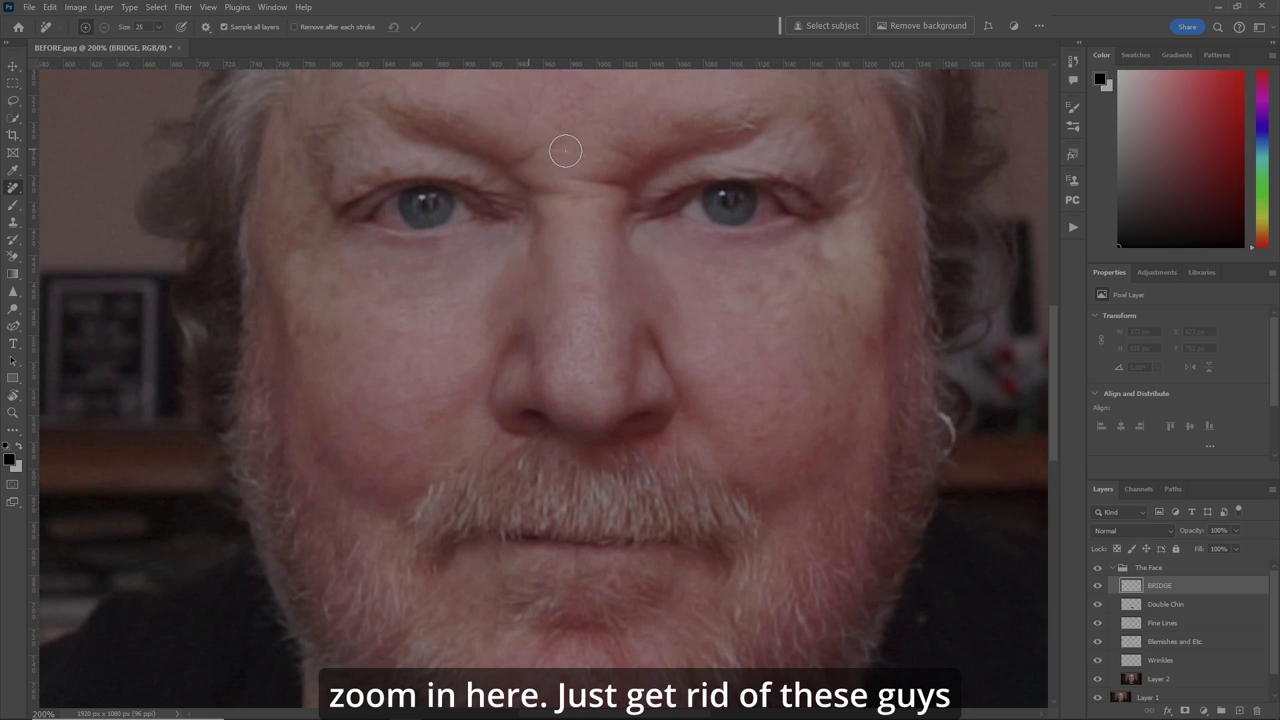
{"action": "mouse_move", "coordinate": [535, 154]}
{"action": "left_mouse_down"}
{"action": "mouse_move", "coordinate": [614, 183]}
{"action": "mouse_move", "coordinate": [565, 200]}
{"action": "mouse_move", "coordinate": [546, 190]}
{"action": "mouse_move", "coordinate": [581, 205]}
{"action": "mouse_move", "coordinate": [552, 160]}
{"action": "mouse_move", "coordinate": [588, 159]}
{"action": "mouse_move", "coordinate": [573, 176]}
{"action": "mouse_move", "coordinate": [615, 182]}
{"action": "left_mouse_up"}
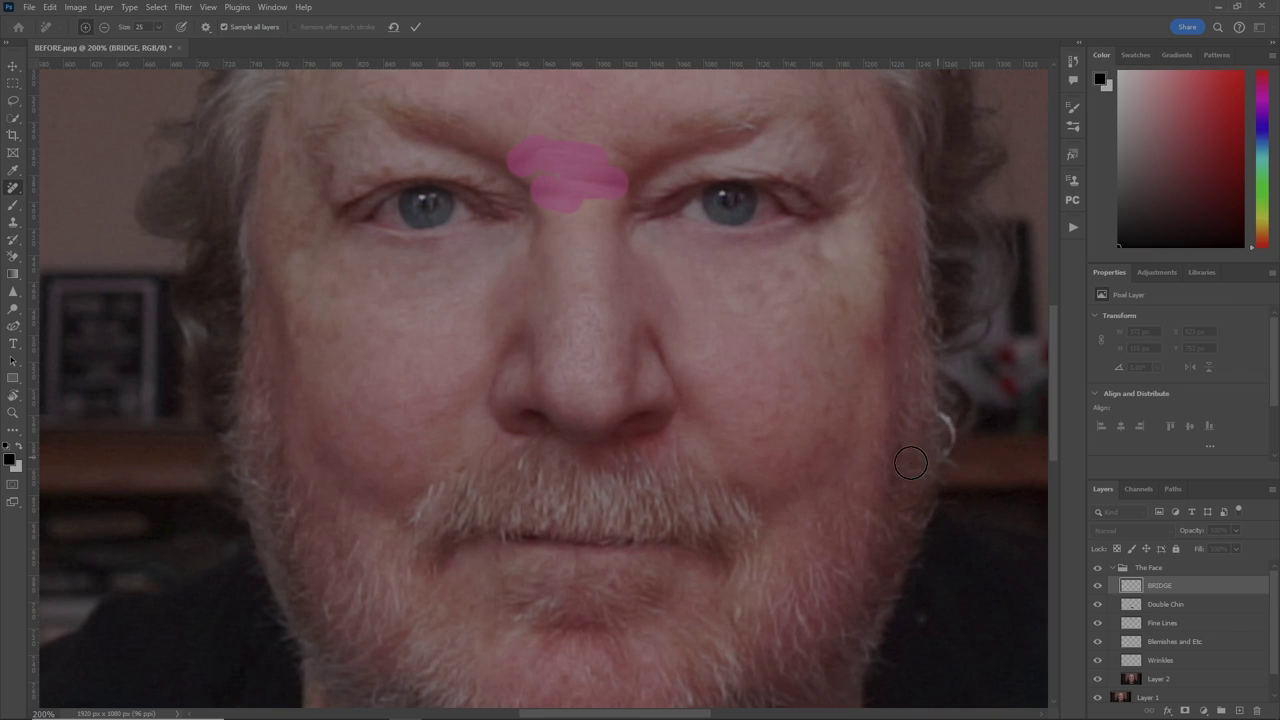
{"action": "key", "text": "ctrl+0"}
{"action": "key", "text": "Return"}
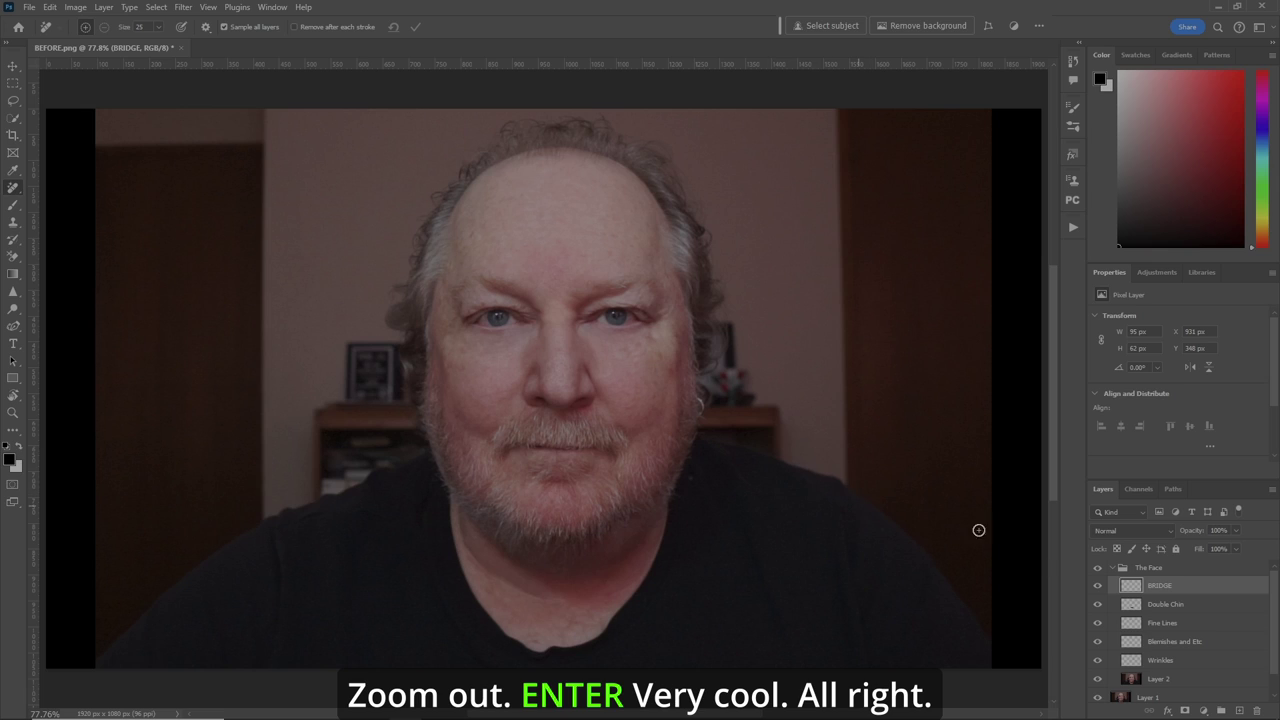
Compare the nose-bridge retouch at lower opacities, set the BRIDGE layer's opacity to 85%, and collapse The Face group.
{"action": "left_click_drag", "start_coordinate": [1192, 531], "coordinate": [867, 550]}
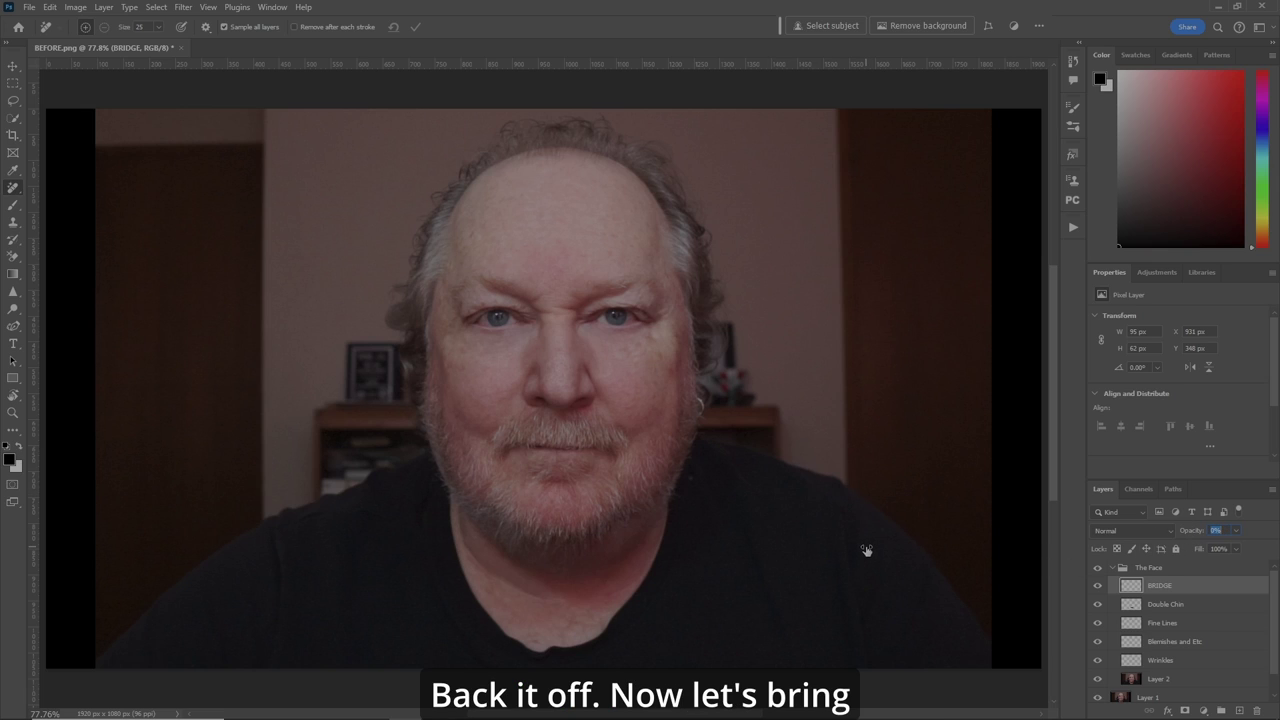
{"action": "left_click_drag", "start_coordinate": [867, 550], "coordinate": [931, 549]}
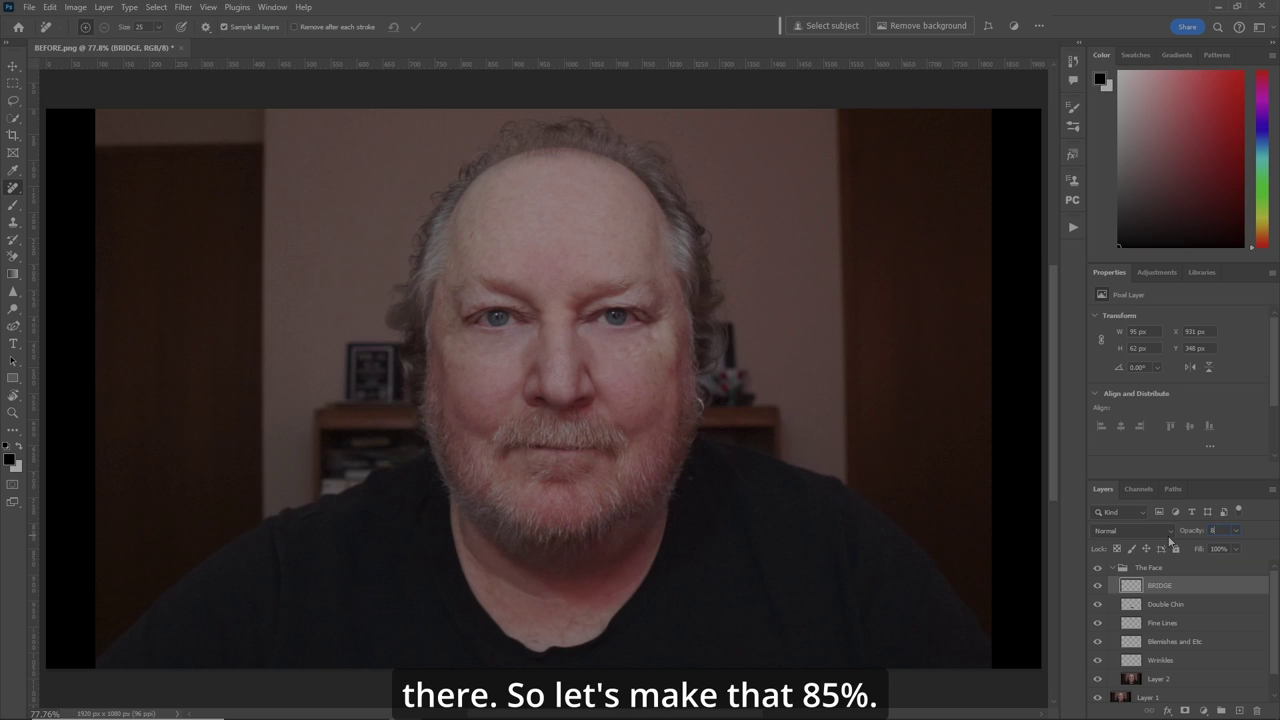
{"action": "left_click", "coordinate": [1113, 568]}
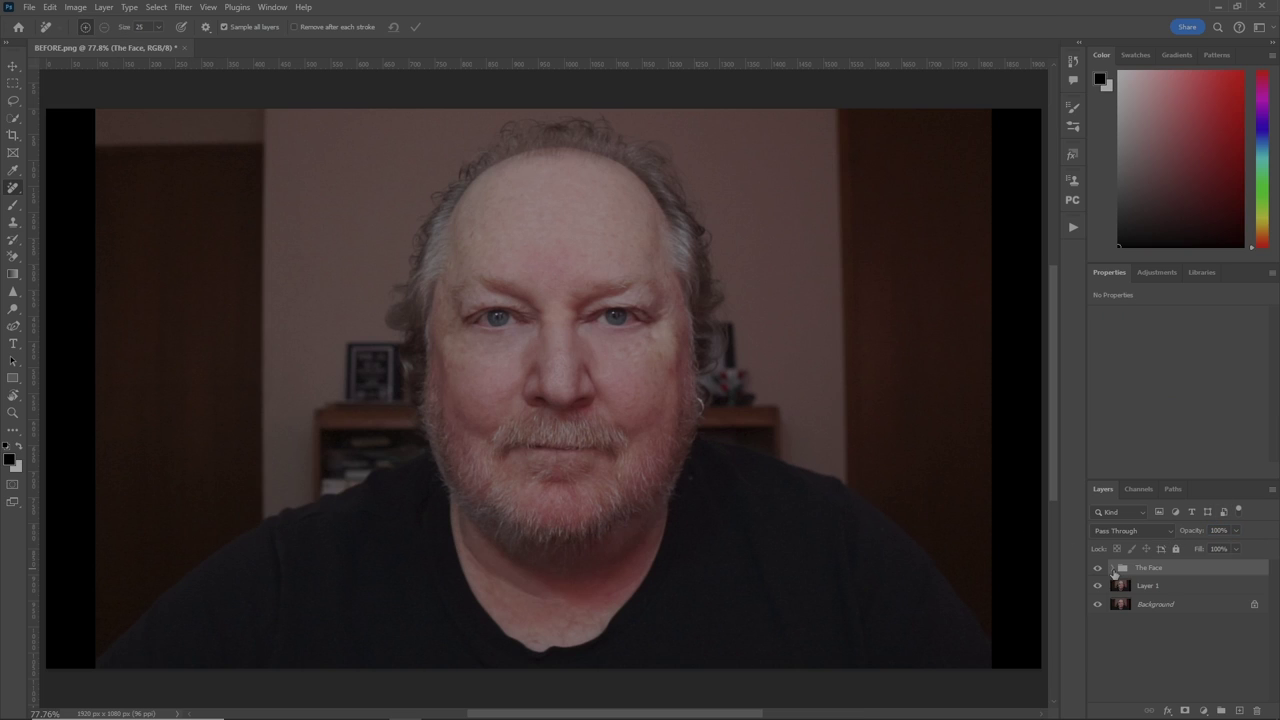